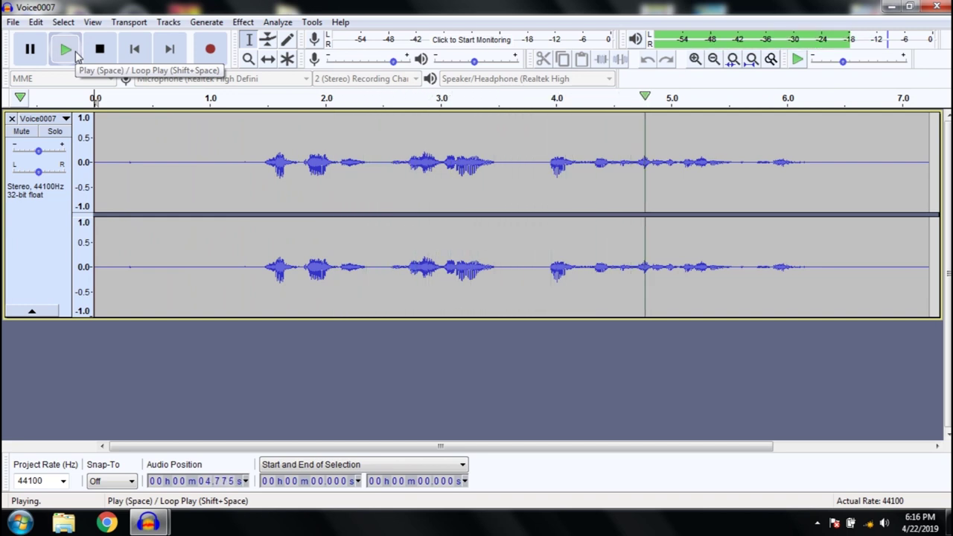
Play the recording briefly, and capture a noise profile from the quiet stretch between about 0.43 and 1.45 s with Noise Reduction
left_click(67, 50)
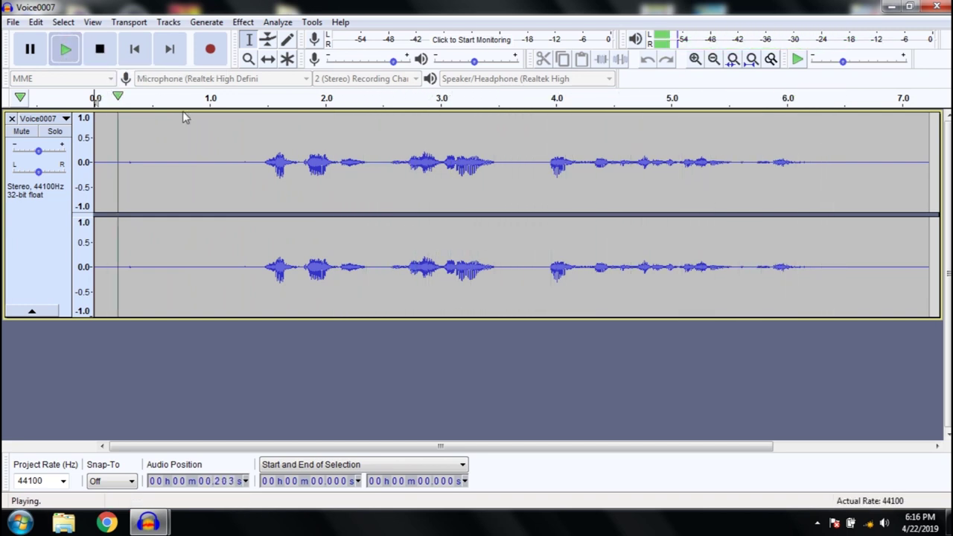
left_click(99, 49)
left_click_drag(262, 156, 146, 154)
left_click(243, 21)
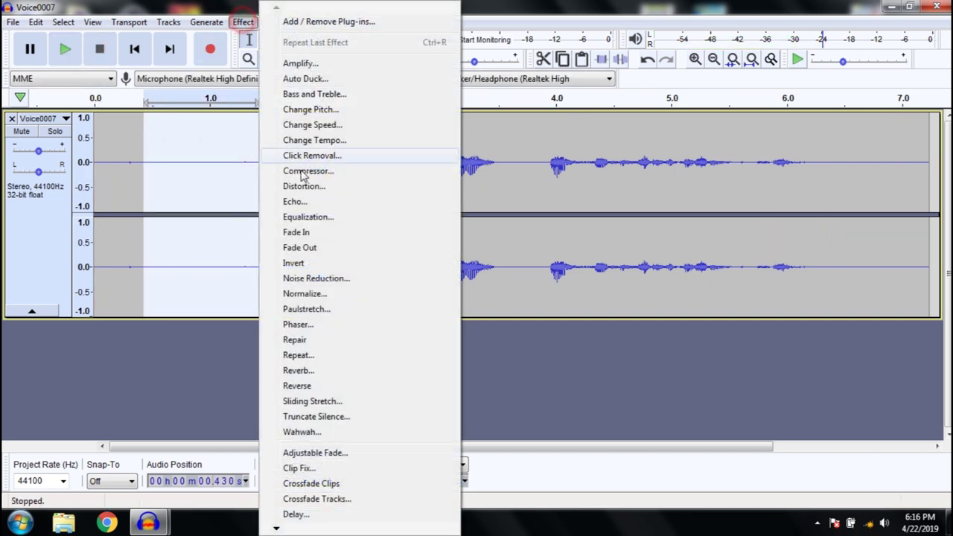
left_click(305, 278)
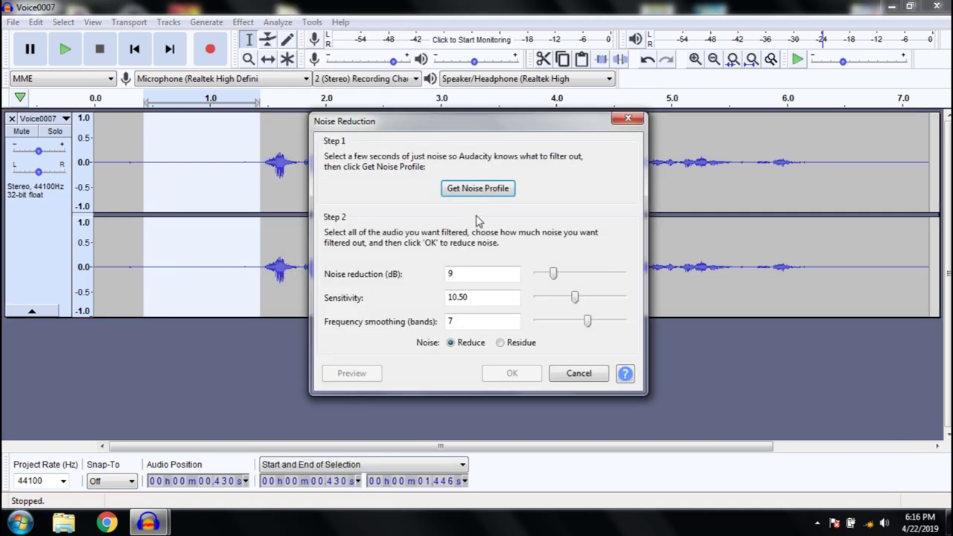
left_click(474, 191)
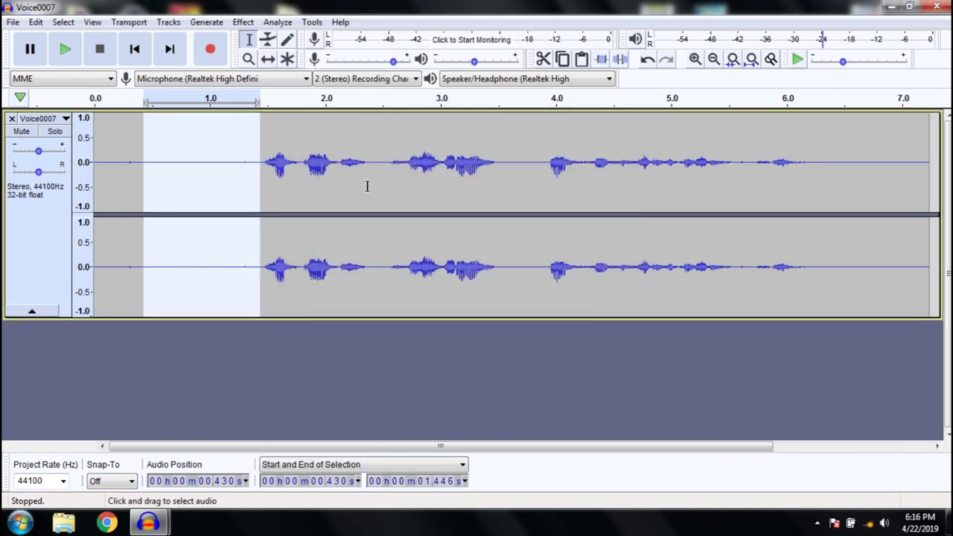
Apply Noise Reduction to the entire voice track using the captured noise profile
left_click(214, 203)
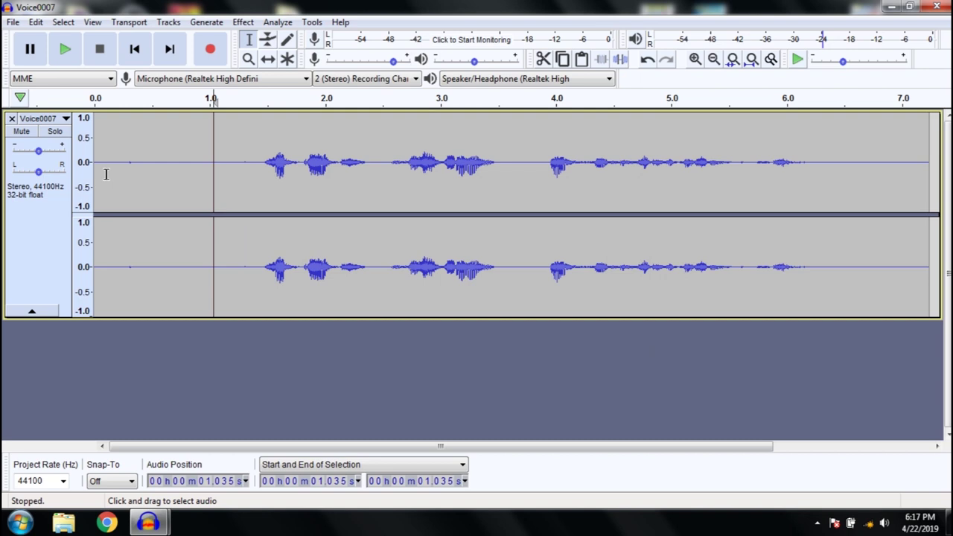
key("ctrl+a")
left_click(246, 22)
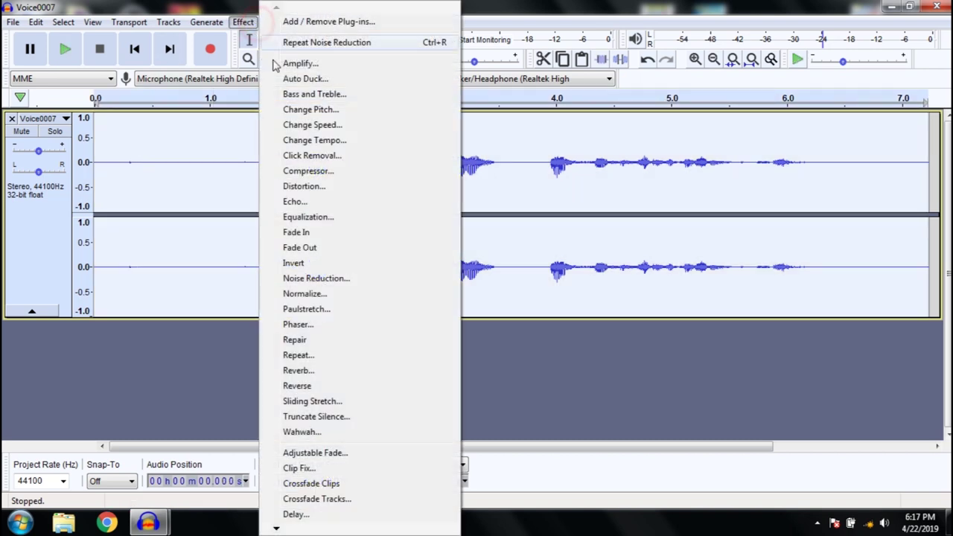
left_click(294, 277)
left_click(507, 373)
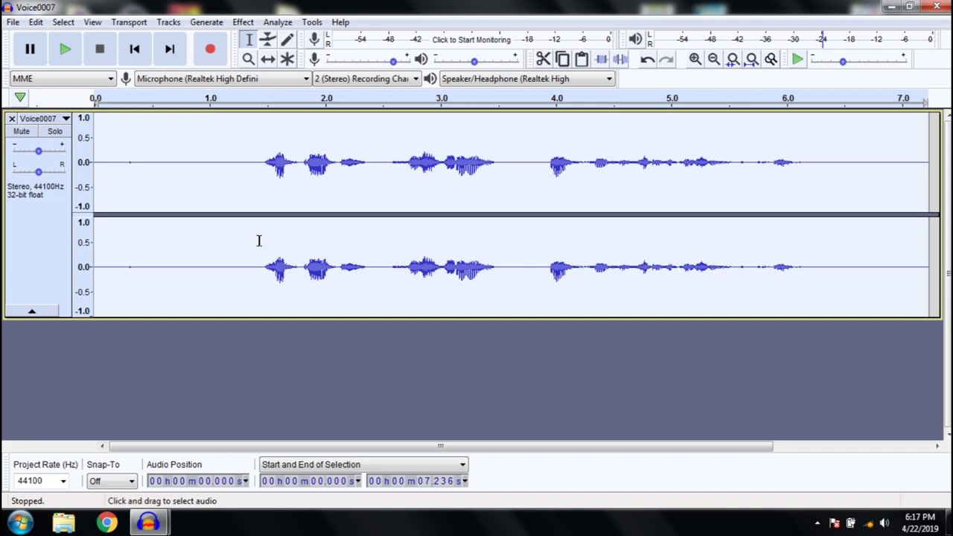
Cut the silent first 1.45 s of the recording and the silence after the last spoken word
left_click_drag(260, 268, 96, 268)
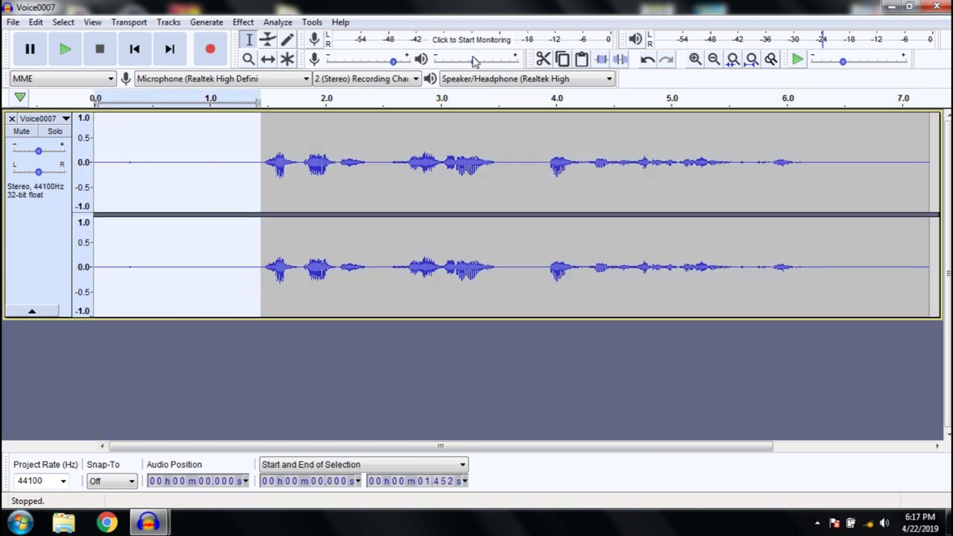
left_click(543, 58)
left_click_drag(823, 268, 637, 274)
left_click(543, 59)
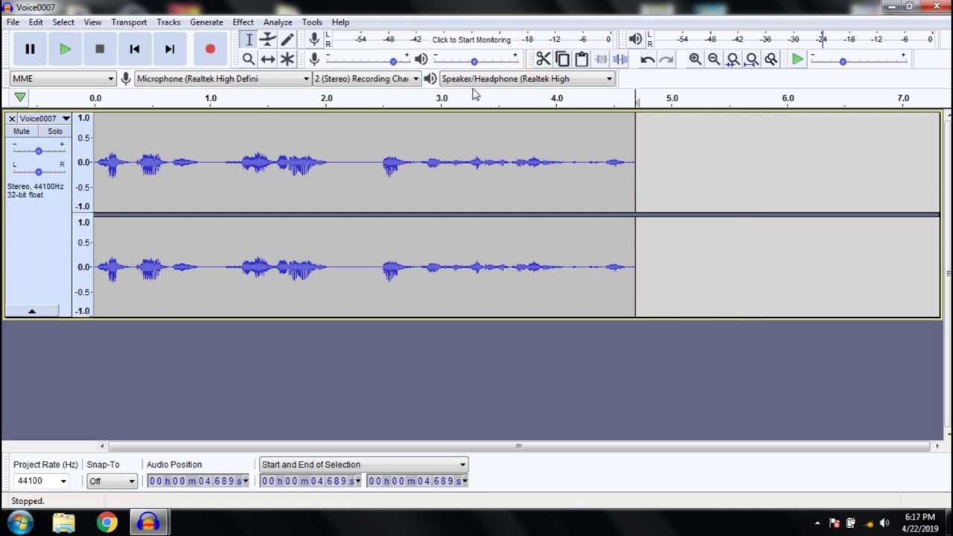
Play the trimmed voice track from about 2.18 s, in the pause before the last phrase
left_click_drag(381, 160, 333, 177)
left_click(345, 183)
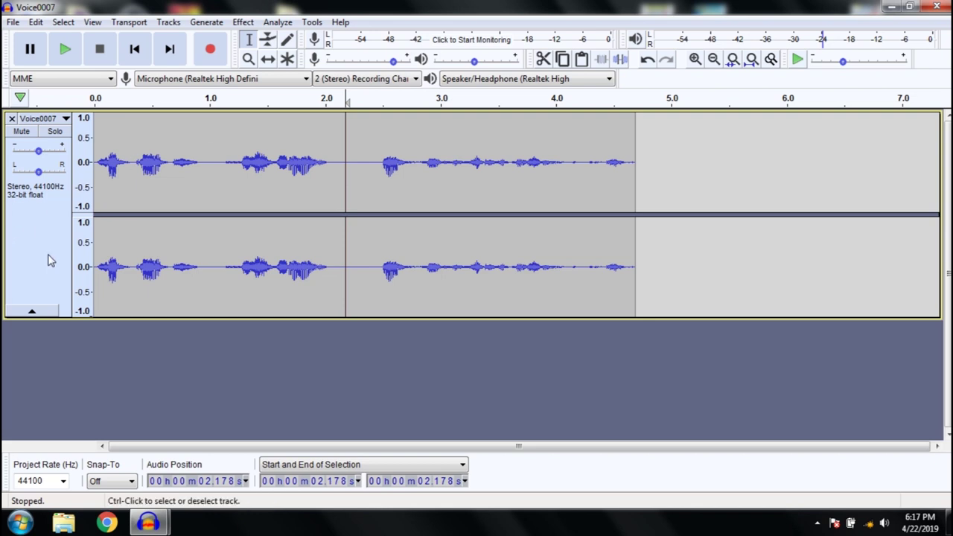
left_click(59, 51)
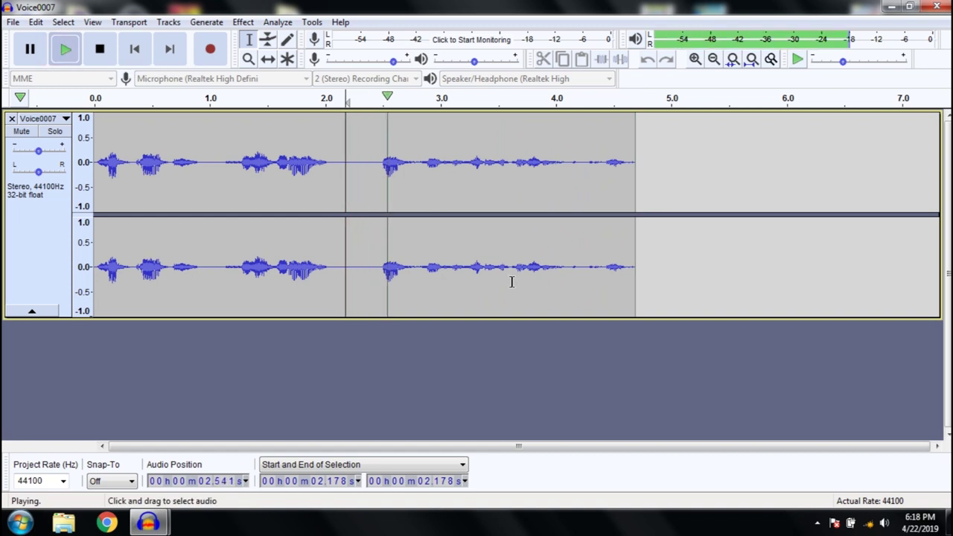
Stop playback and replace the faint noise between about 4.11 and 4.39 s with generated silence
left_click_drag(602, 271, 569, 268)
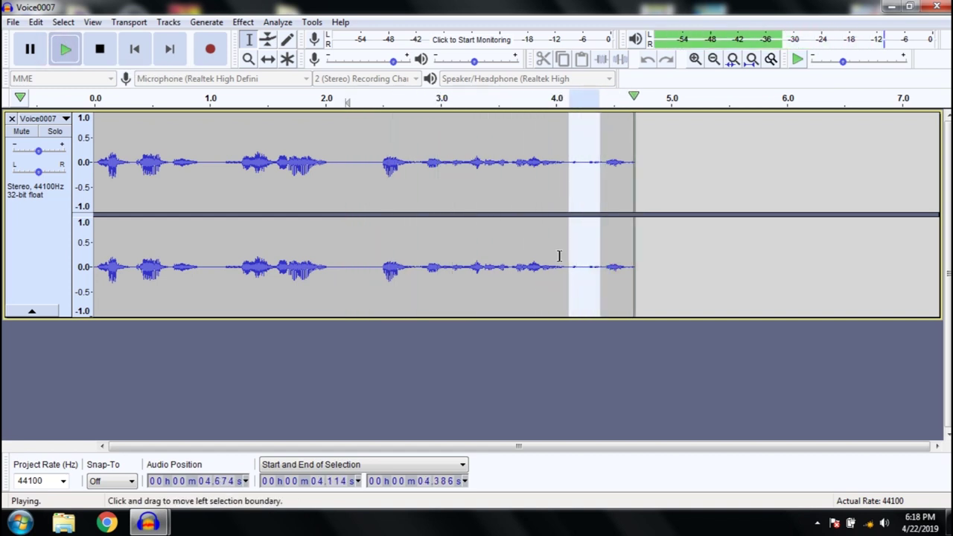
key("space")
left_click(206, 23)
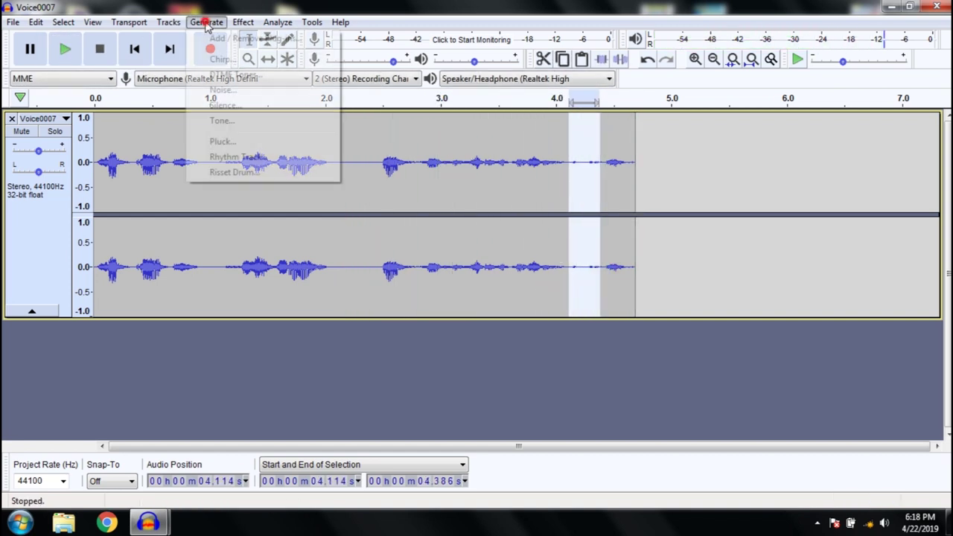
left_click(244, 106)
left_click(512, 295)
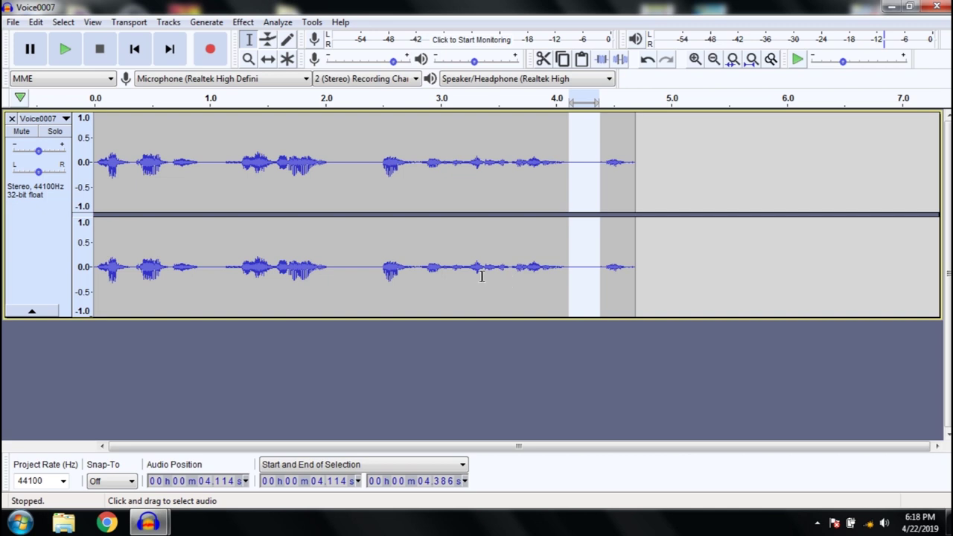
left_click(134, 49)
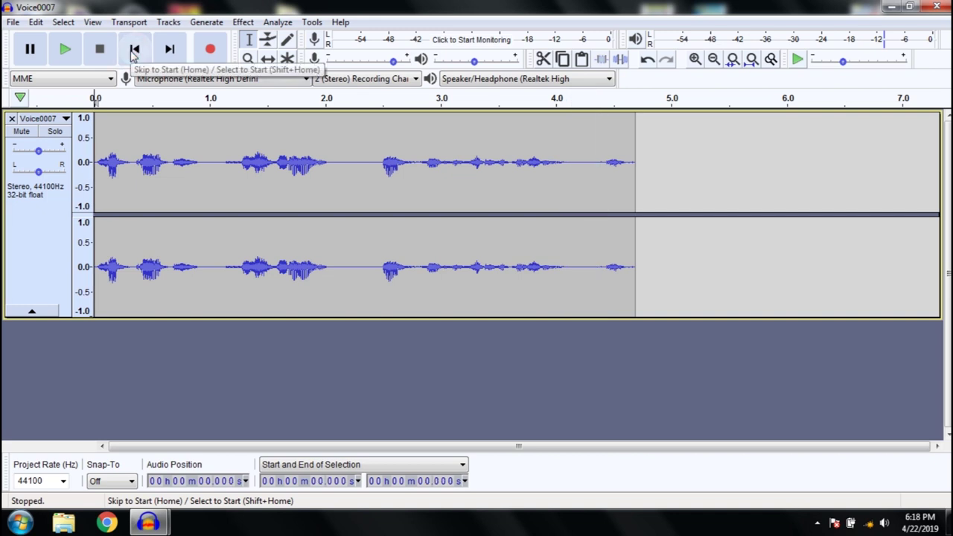
left_click(36, 22)
left_click(73, 137)
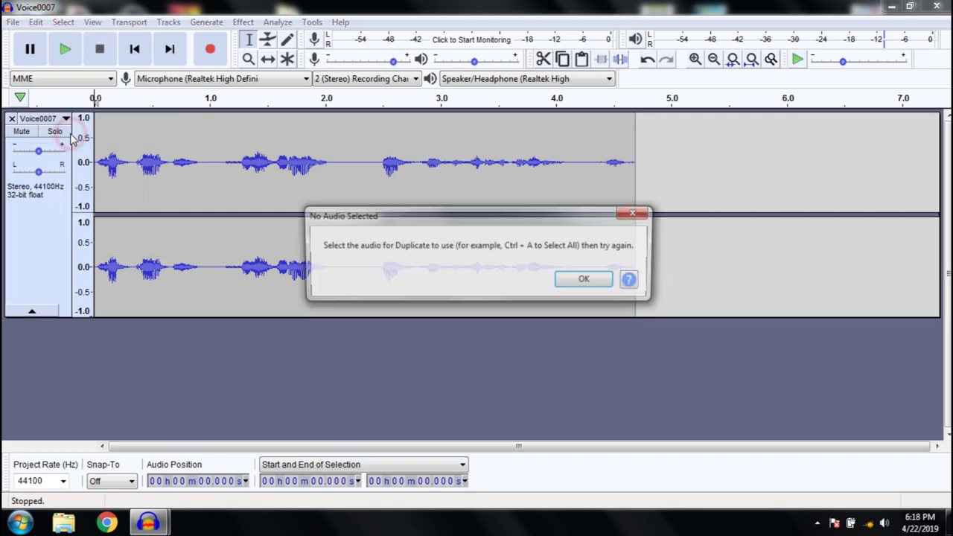
left_click(584, 280)
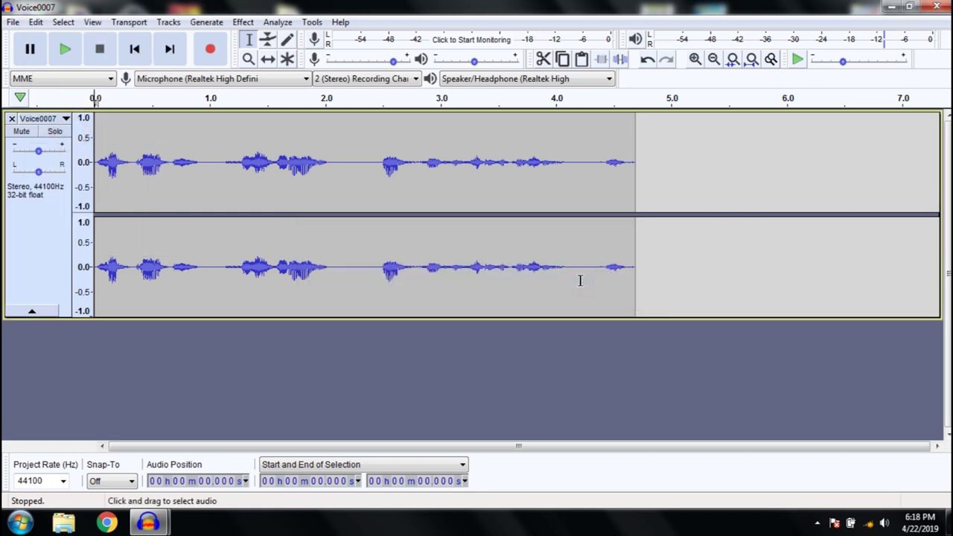
Select the whole voice clip and duplicate it onto a second track
double_click(463, 211)
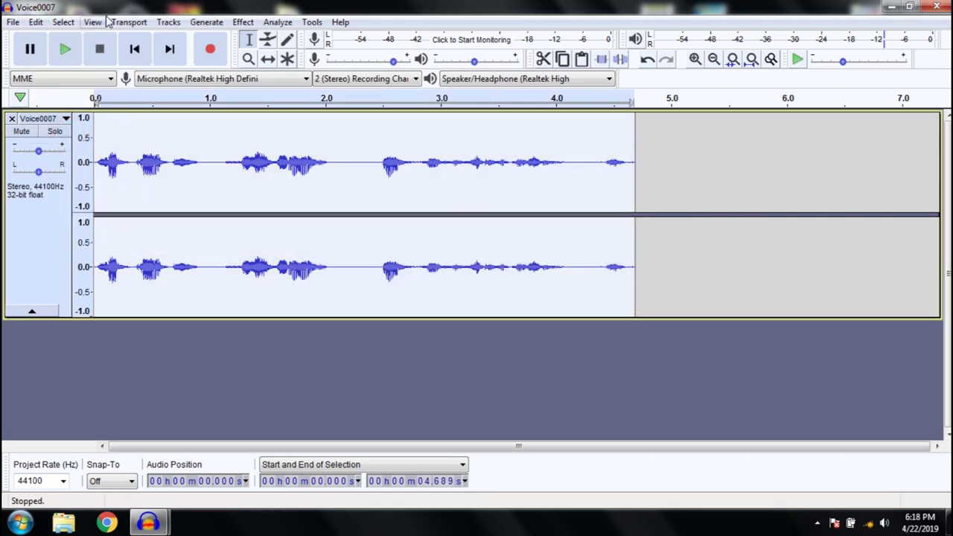
left_click(35, 21)
left_click(64, 136)
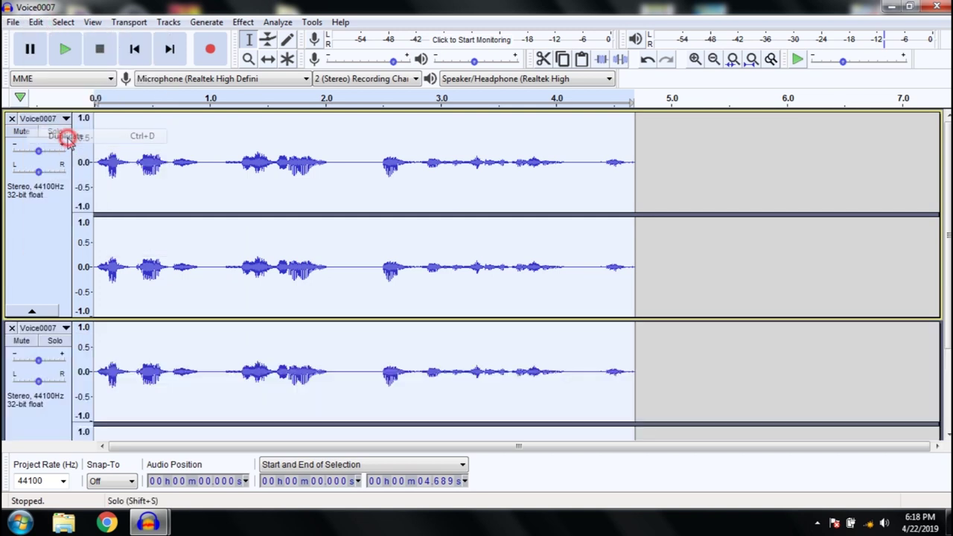
Start Change Pitch on the upper track and set both the from and to pitches to D♯/E♭ in octave 6
scroll(747, 291, "down", 2)
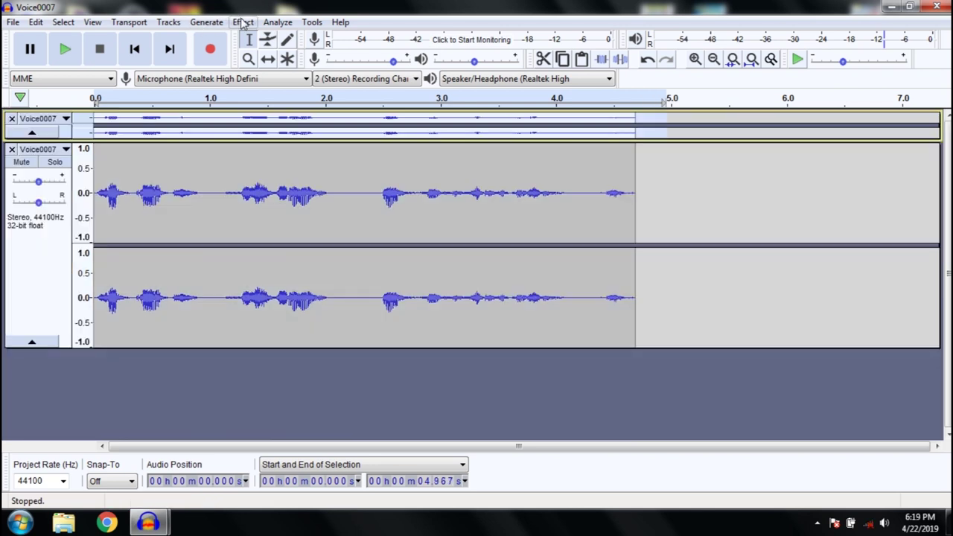
left_click(242, 23)
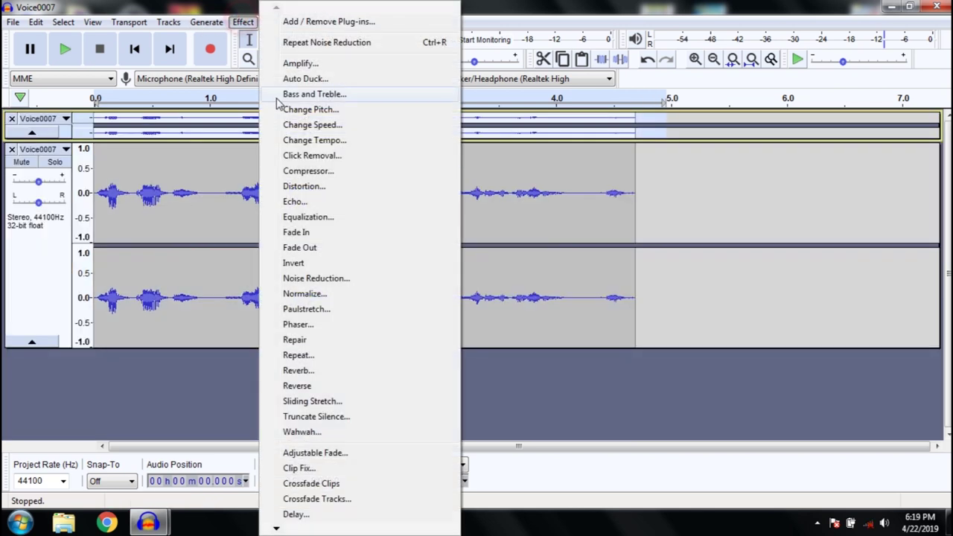
left_click(309, 110)
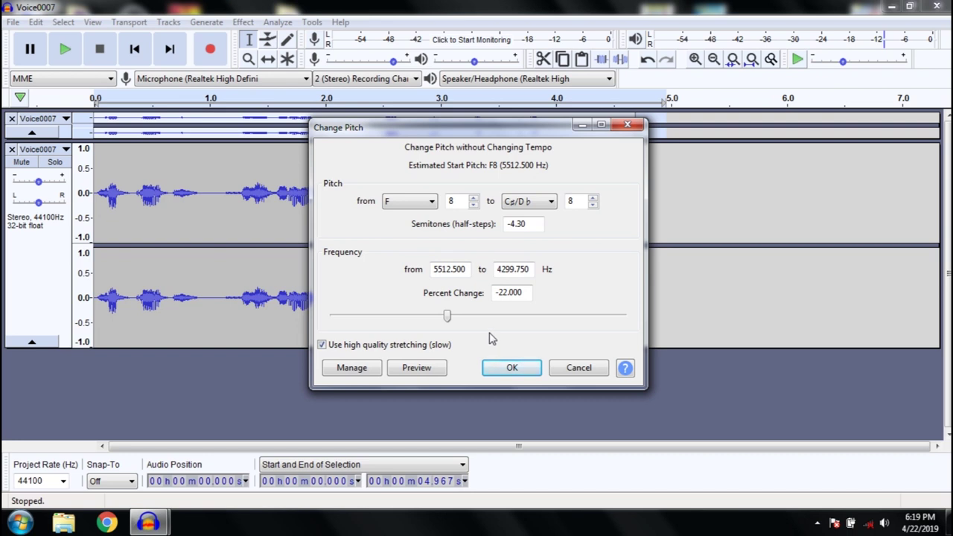
left_click(418, 201)
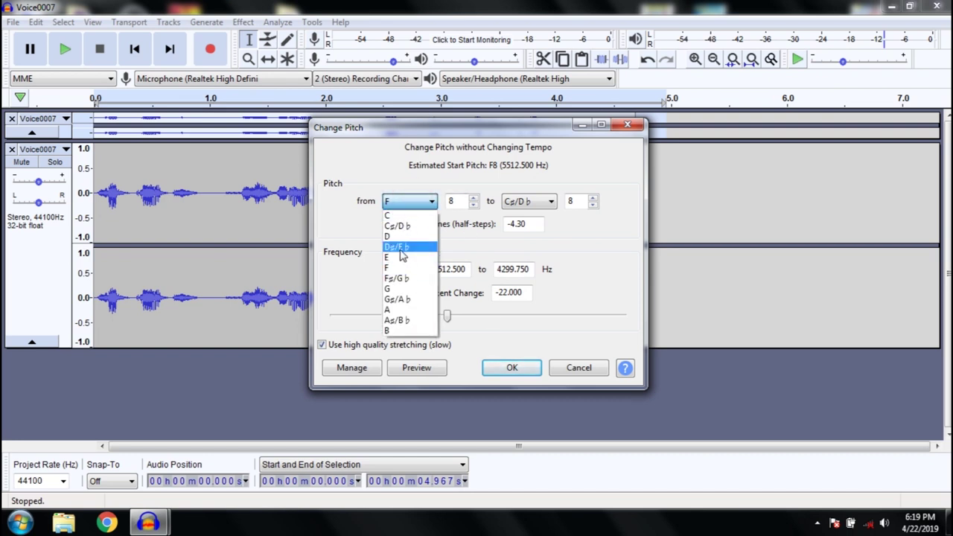
left_click(400, 248)
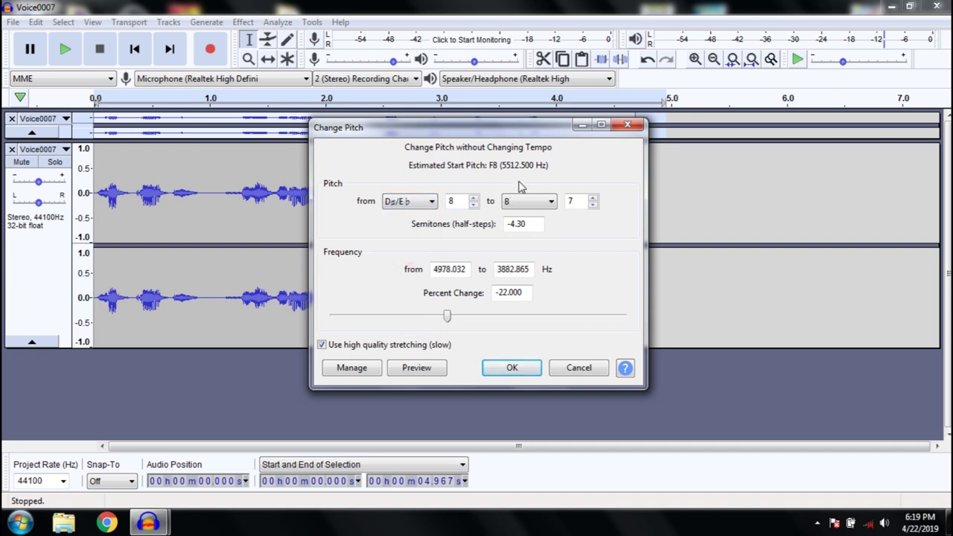
left_click(526, 202)
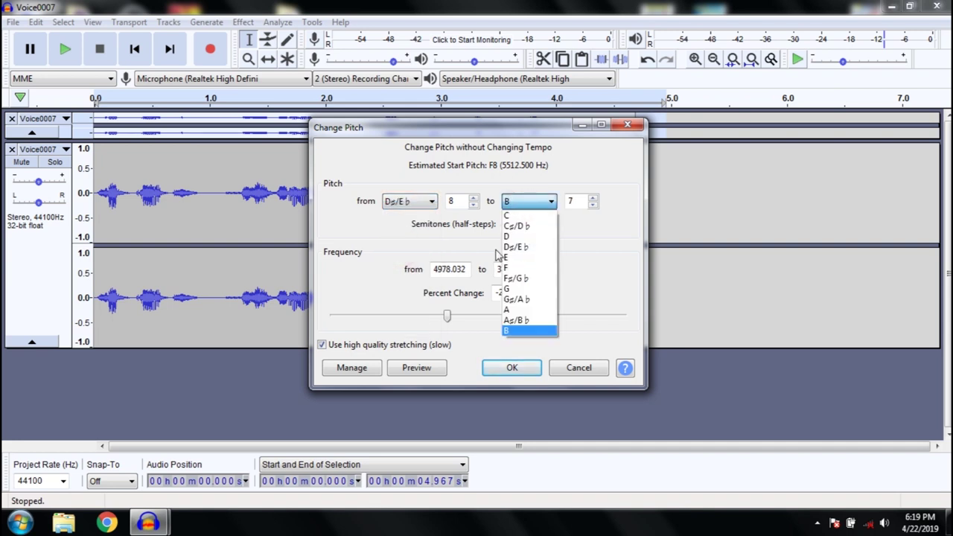
left_click(537, 247)
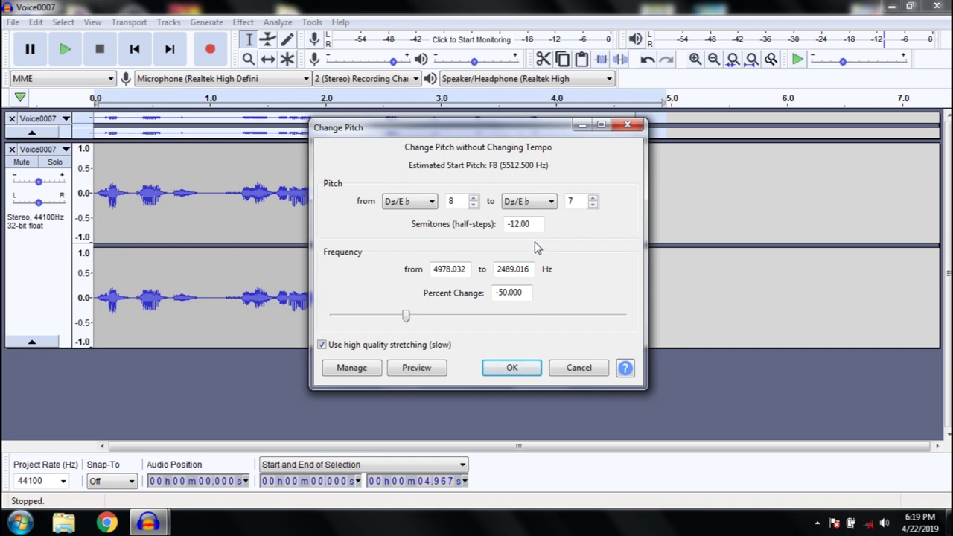
double_click(451, 201)
type("6")
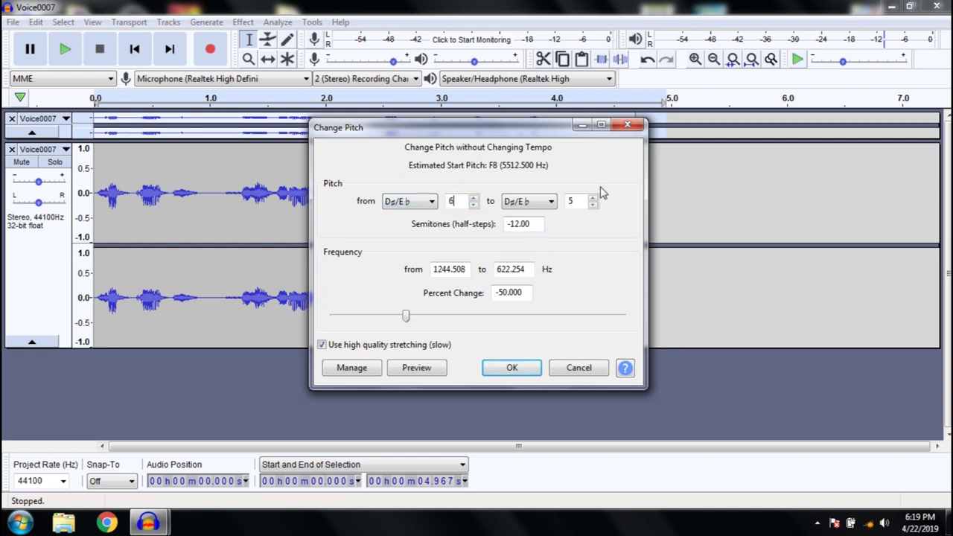
double_click(572, 202)
type("6")
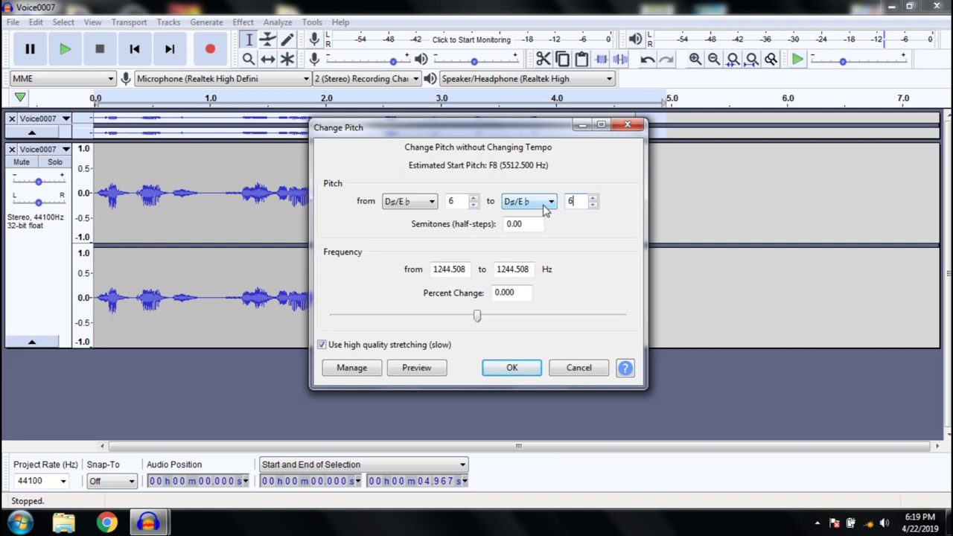
Apply the pitch change to the upper track with a percent change of -21, and play back the result
left_click(461, 313)
left_click_drag(453, 315, 452, 319)
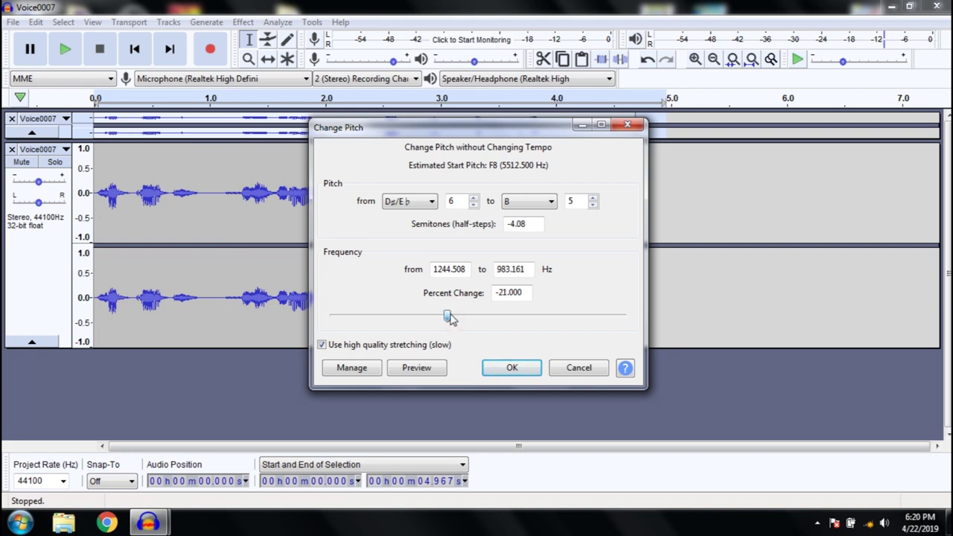
left_click(513, 367)
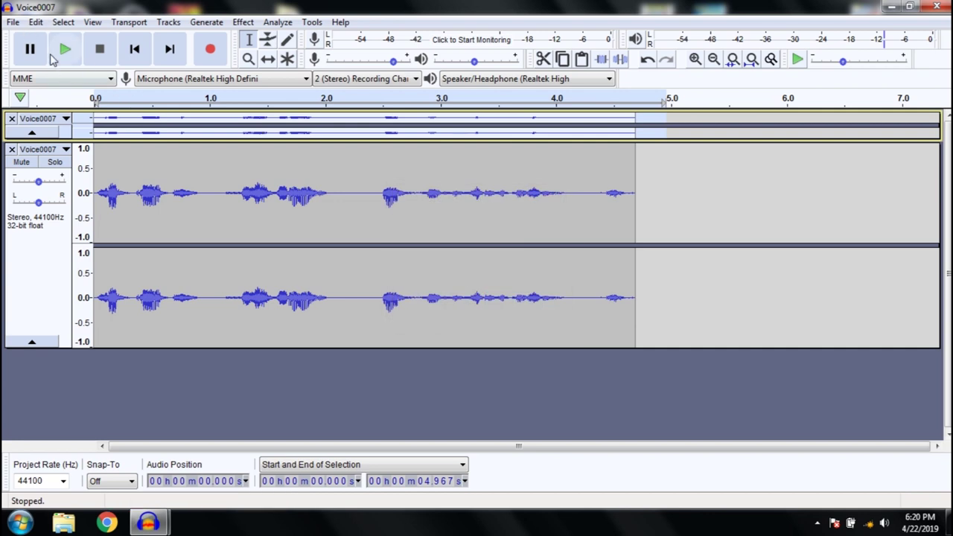
left_click(63, 52)
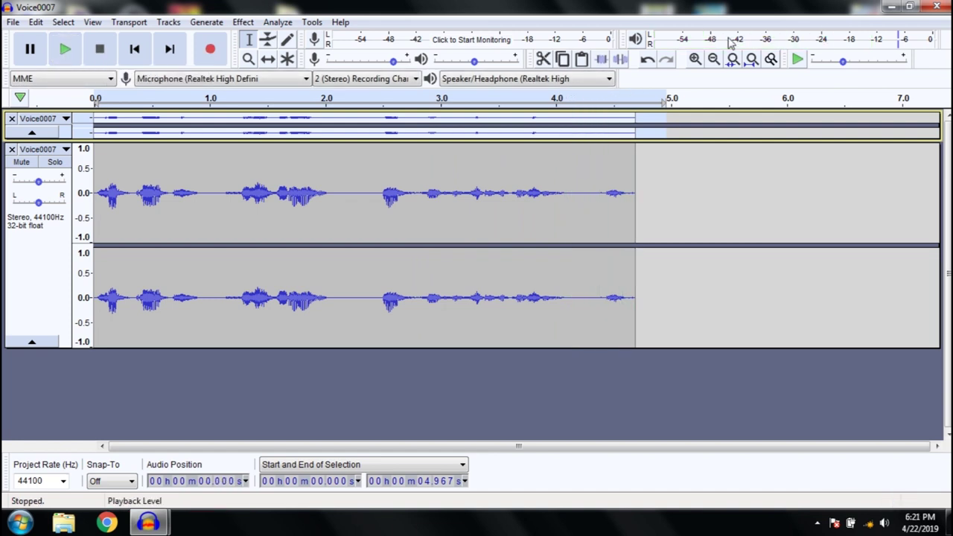
Select the whole clip on the lower track, lower its pitch with a percent change of -26, and play back the result
left_click(472, 359)
left_click(700, 328)
left_click_drag(774, 298, 179, 348)
left_click(95, 345)
left_click(184, 318)
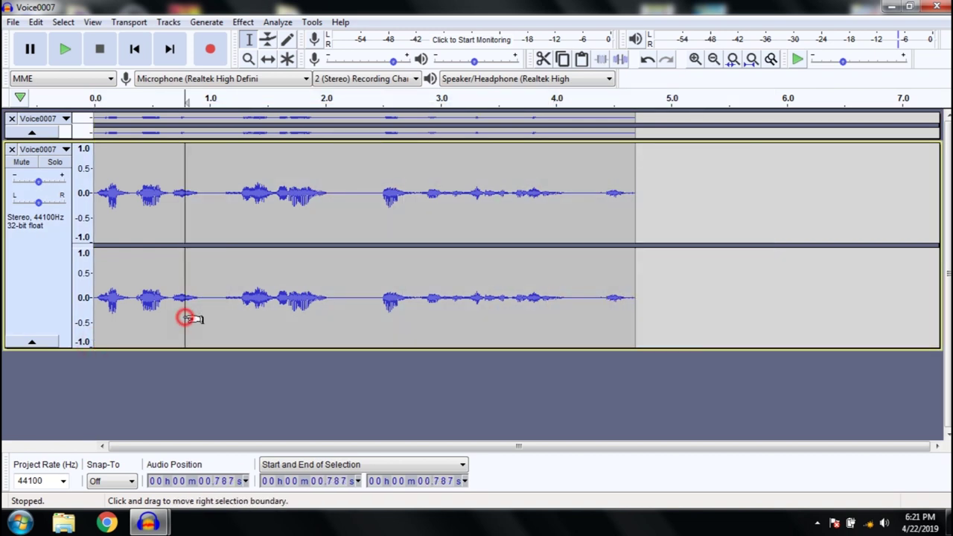
left_click(692, 287)
left_click_drag(676, 287, 82, 309)
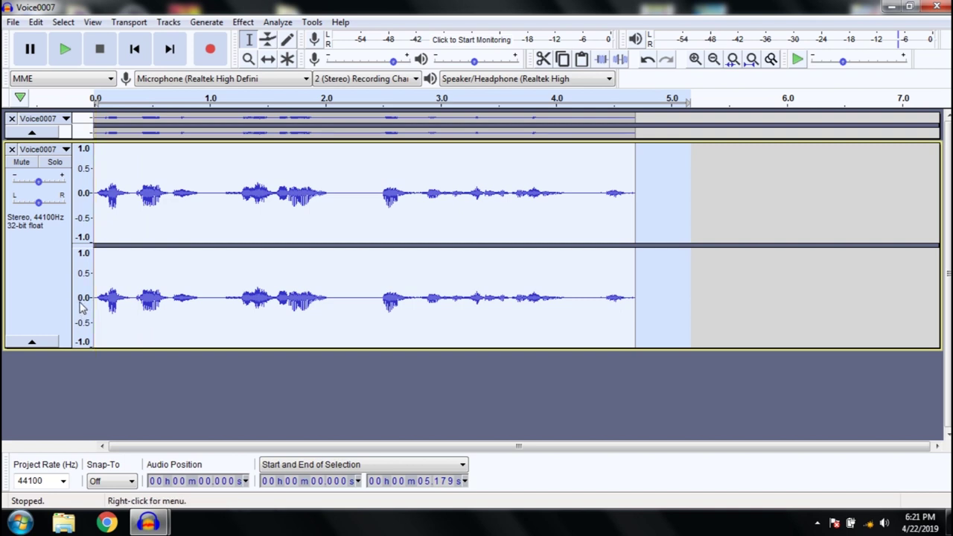
left_click(243, 22)
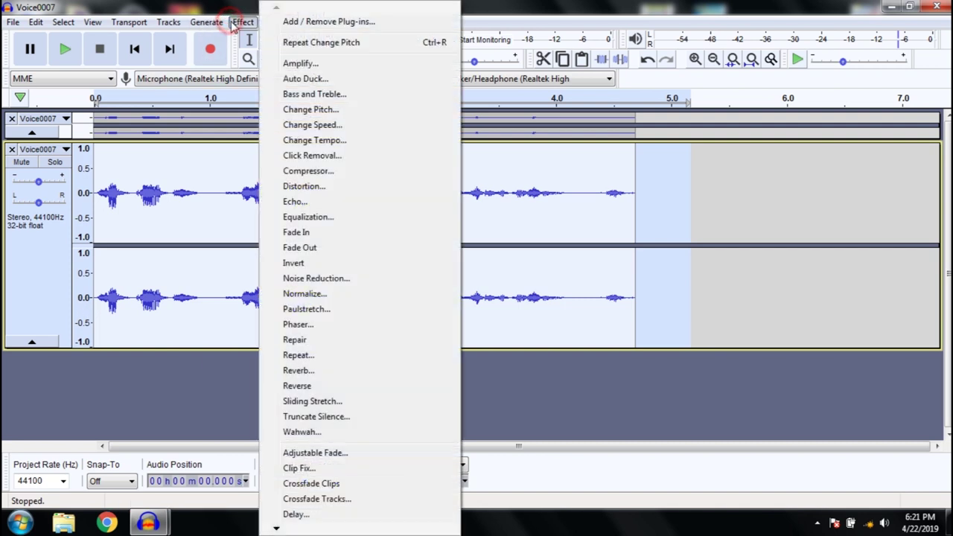
left_click(327, 111)
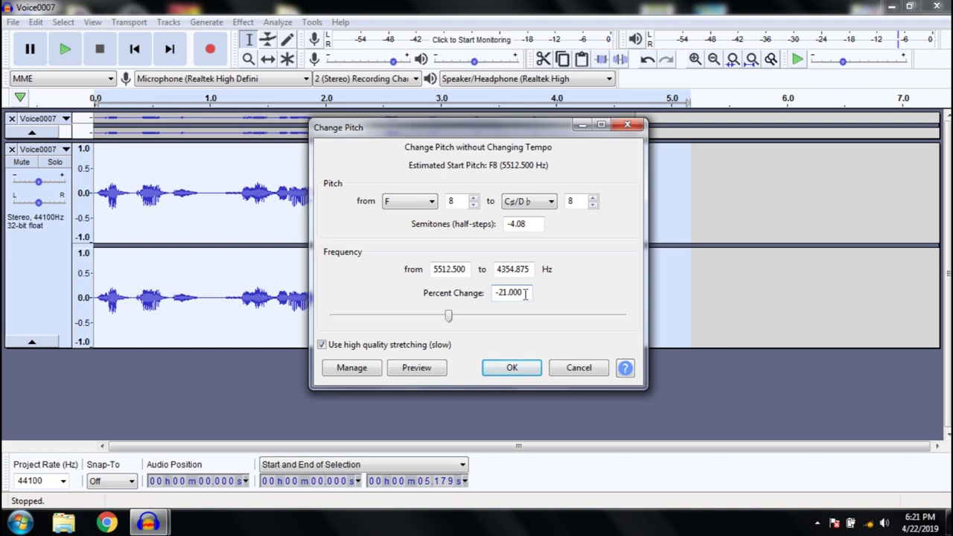
left_click_drag(449, 318, 437, 319)
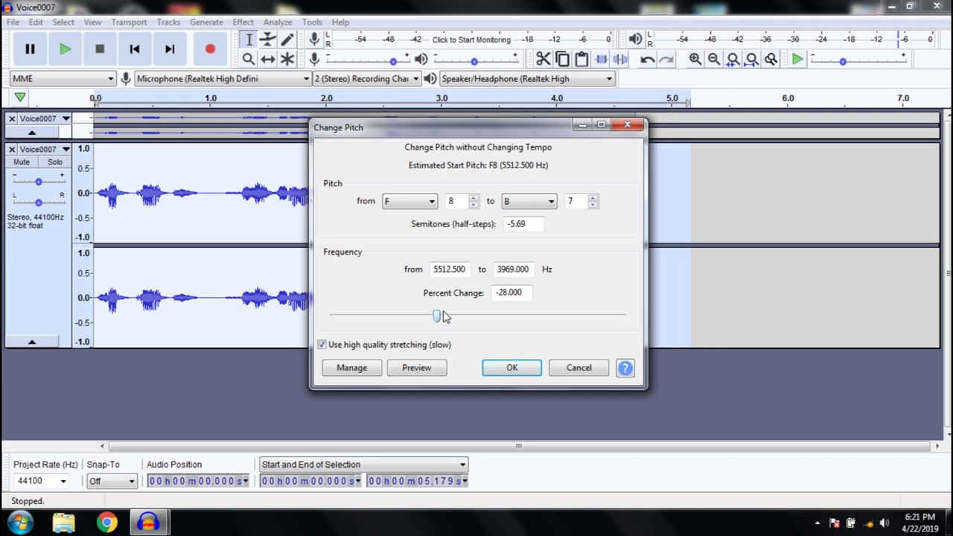
left_click_drag(437, 317, 441, 318)
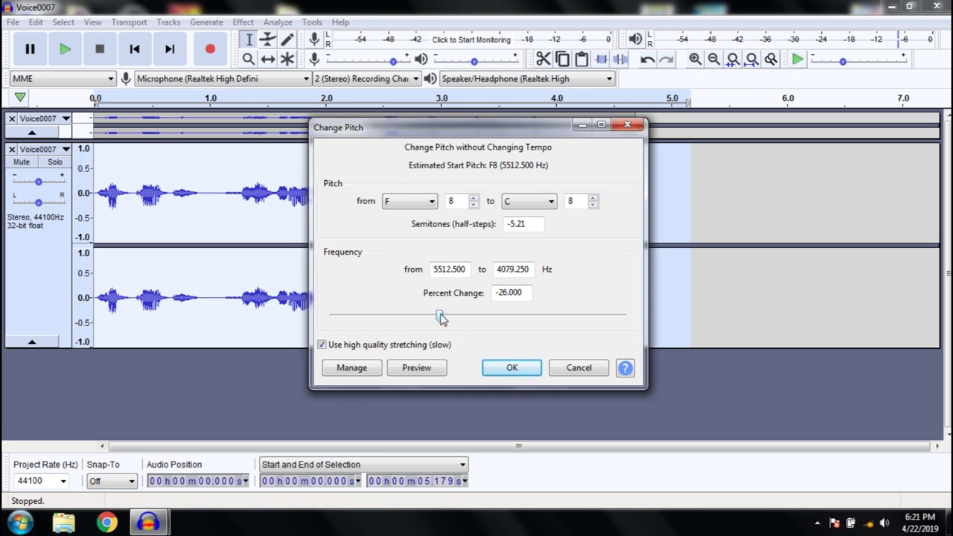
left_click(514, 368)
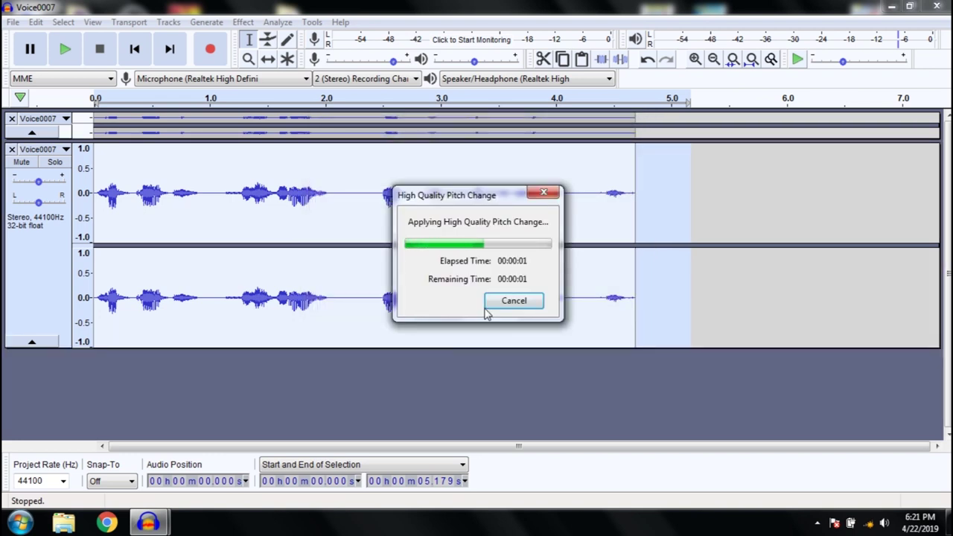
left_click(65, 47)
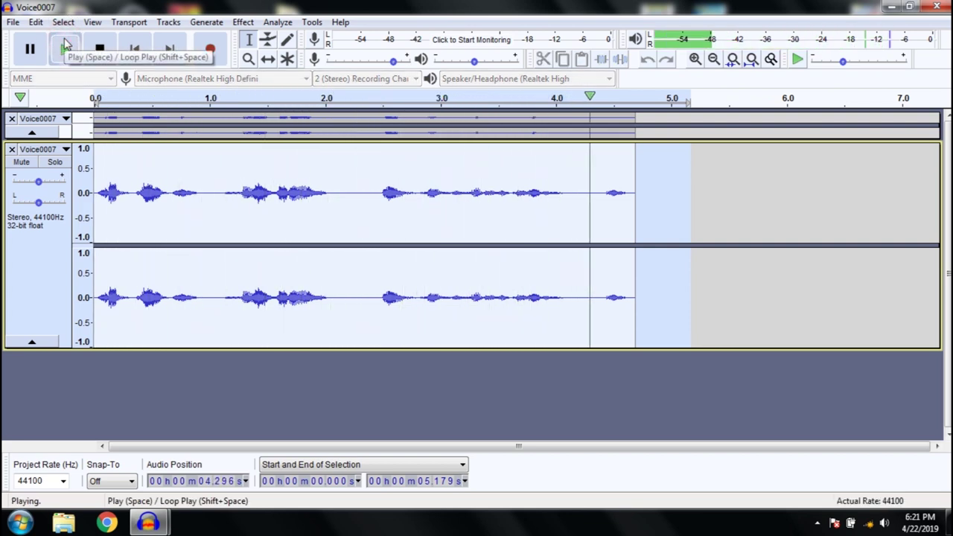
left_click(66, 46)
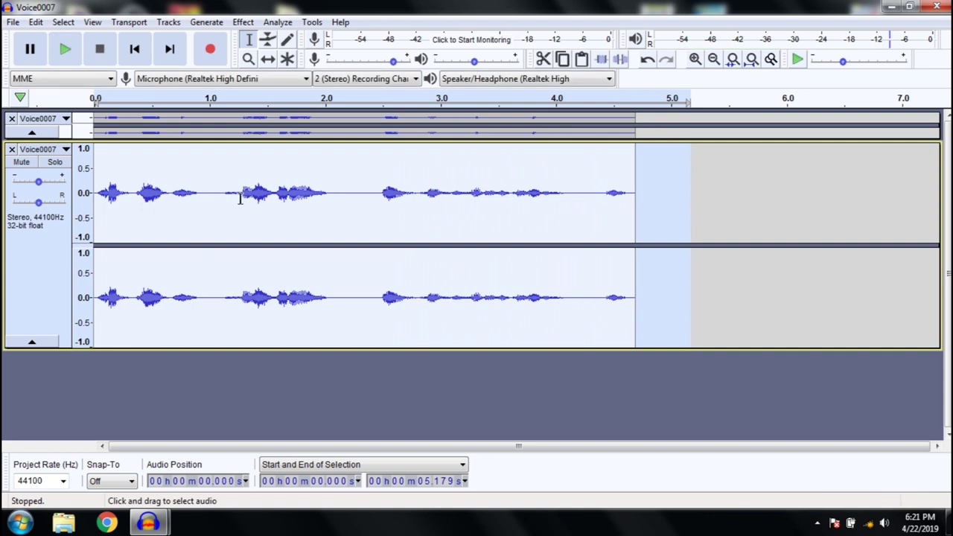
Start Change Pitch on the lower track again and set it from D♯/E♭ in octave 6 to D♯/E♭ in octave 5
left_click(243, 21)
left_click(323, 111)
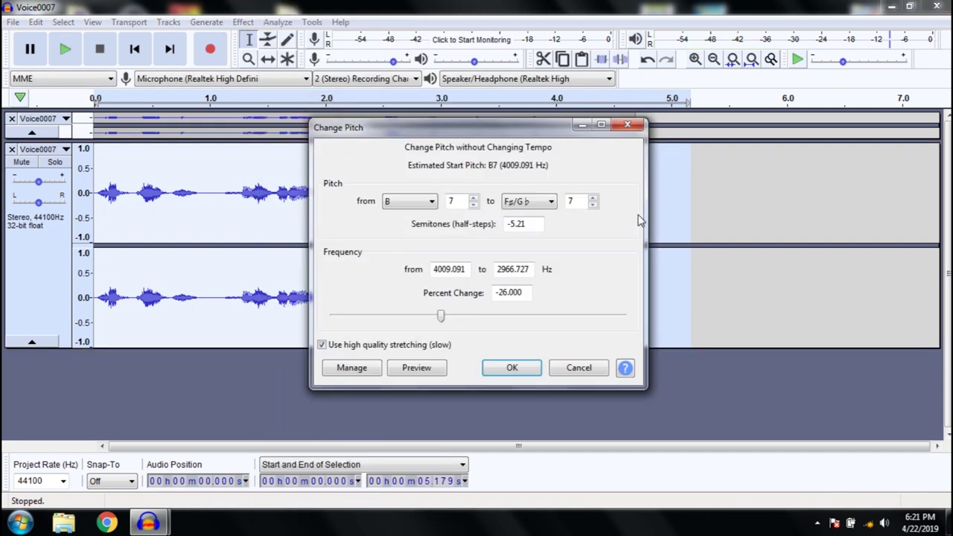
left_click_drag(441, 319, 446, 318)
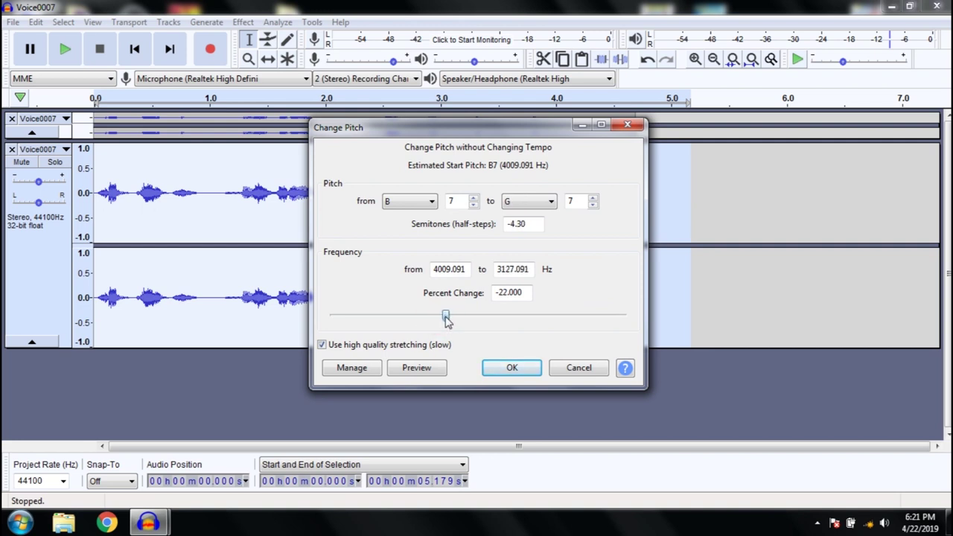
left_click(442, 319)
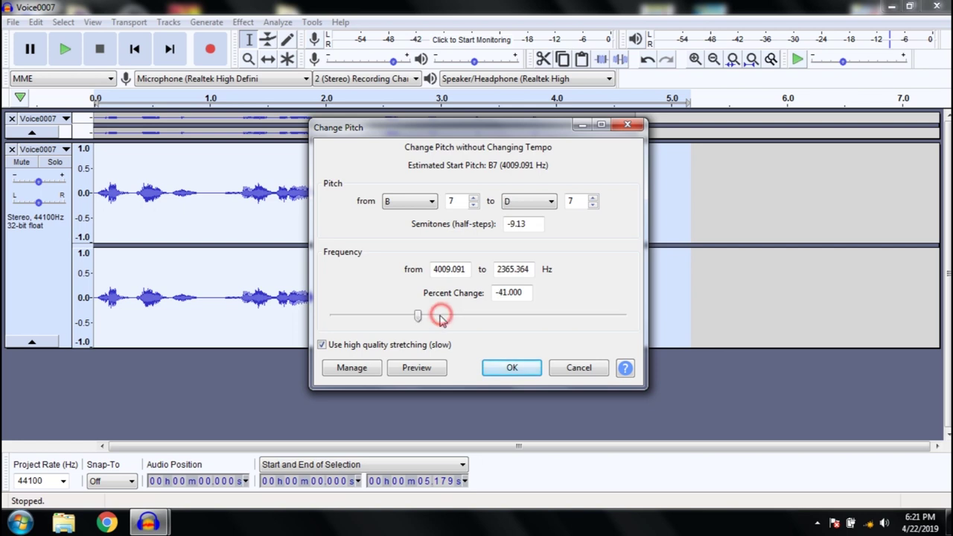
left_click_drag(421, 319, 440, 317)
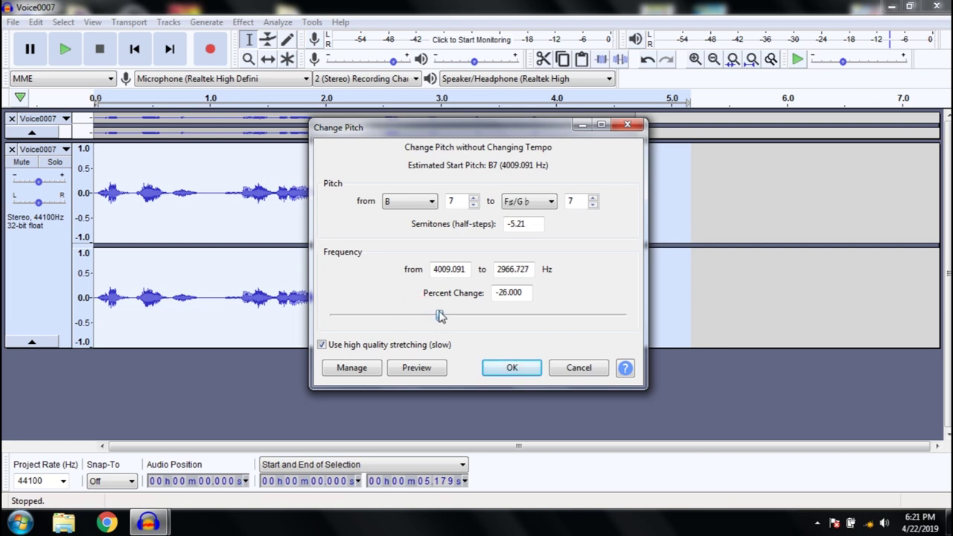
double_click(460, 204)
type("6")
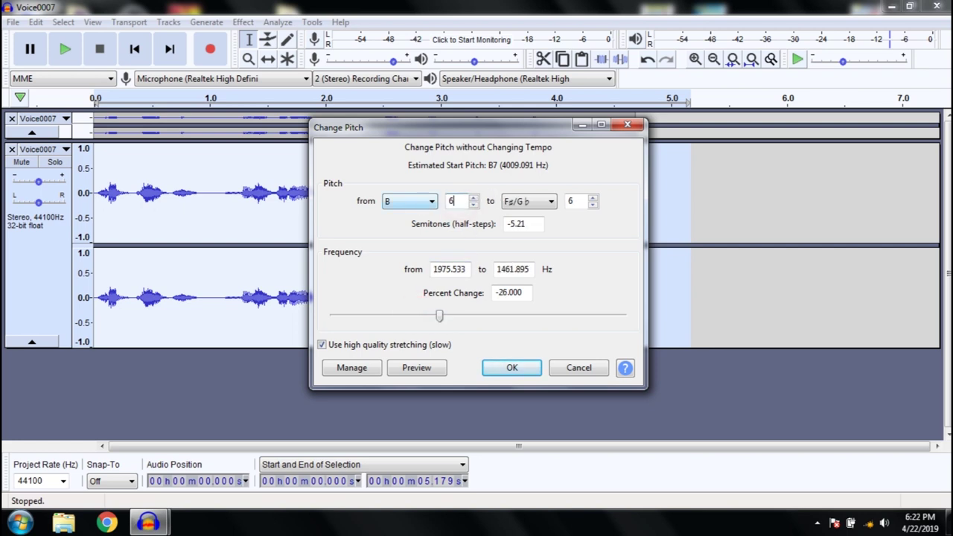
left_click(399, 203)
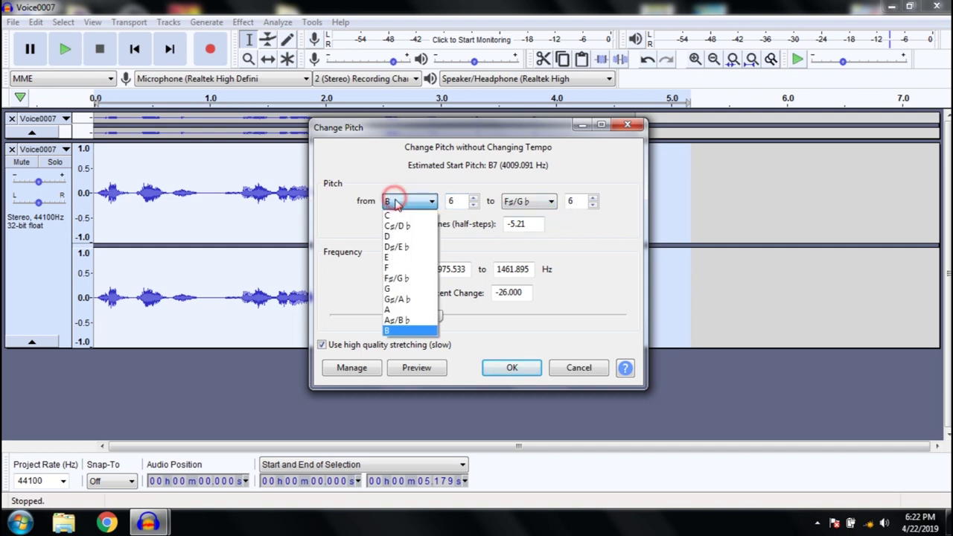
left_click(402, 255)
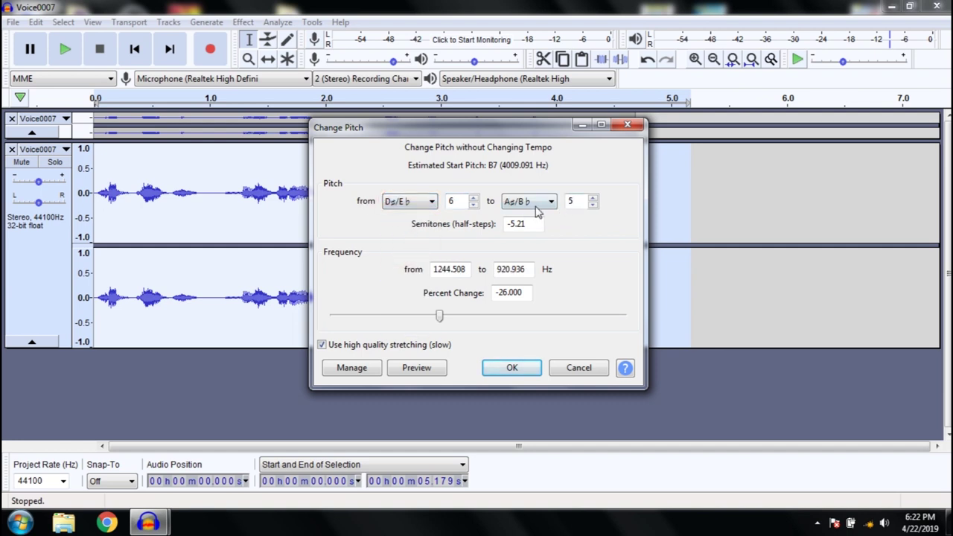
left_click(529, 201)
left_click(514, 246)
Reduce the amount of pitch lowering, apply the change to the lower track and play back the result
left_click(511, 371)
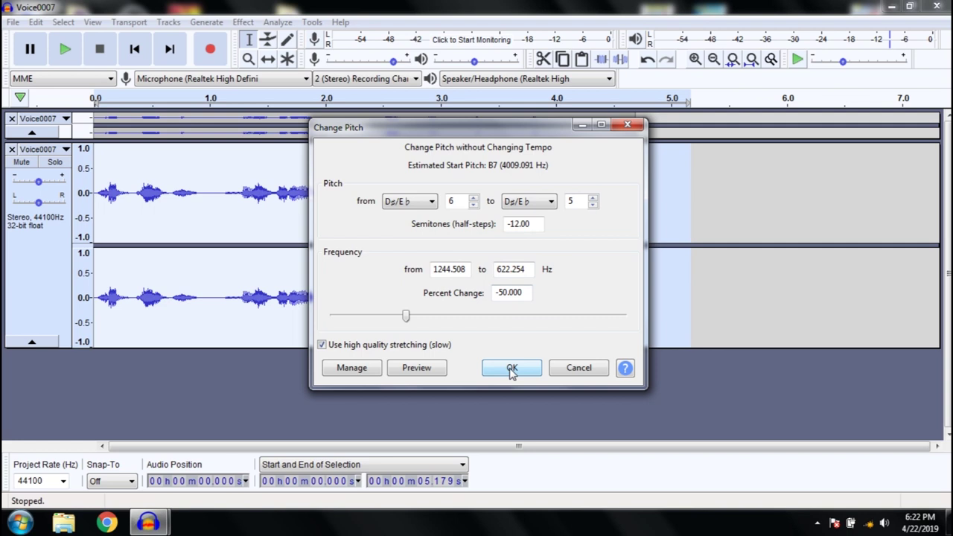
left_click_drag(406, 317, 439, 313)
left_click(512, 368)
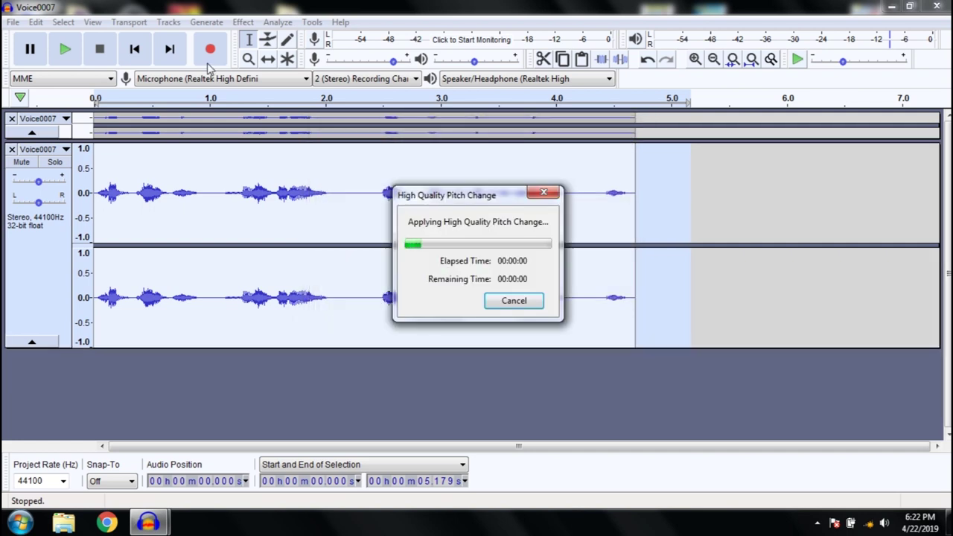
left_click(76, 51)
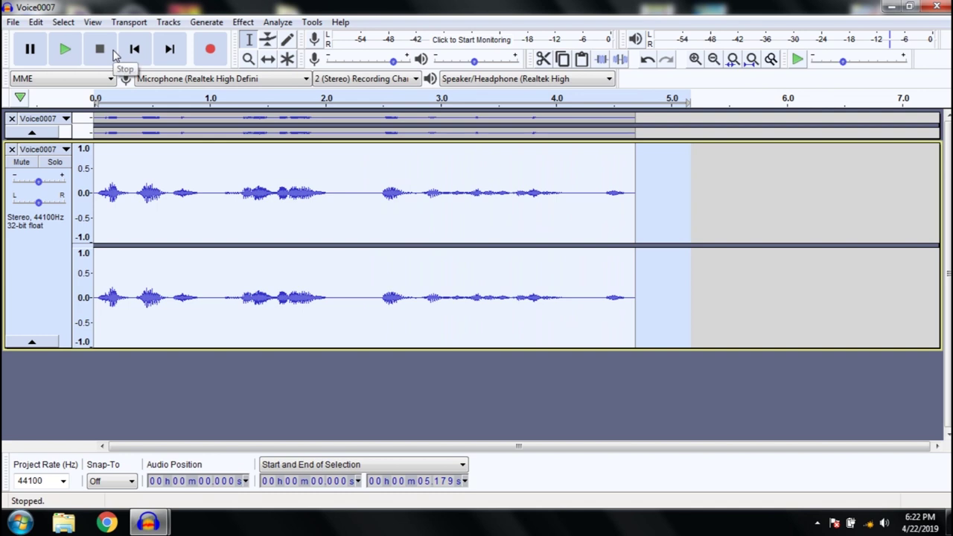
Select the whole clip on the upper track and apply the Phaser effect to it
left_click(502, 387)
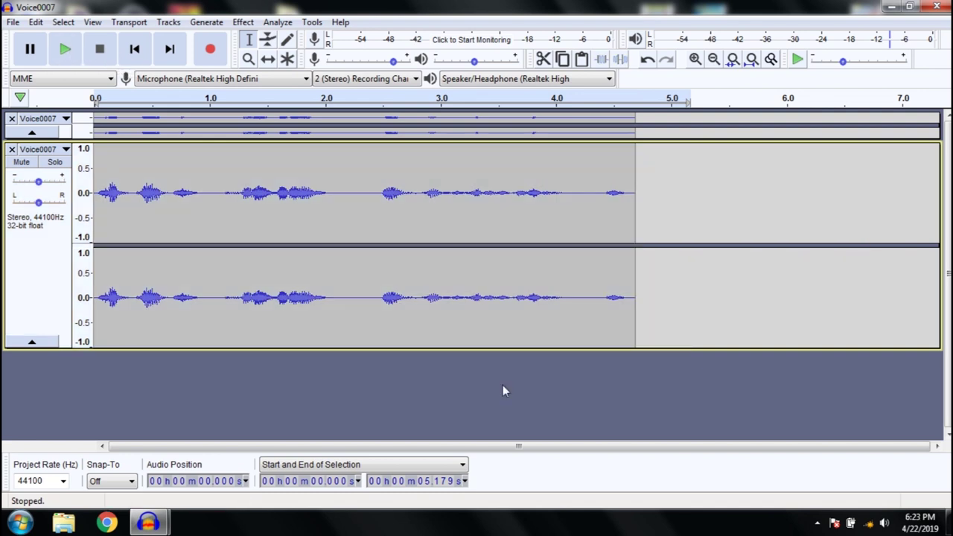
left_click(650, 125)
left_click_drag(686, 124, 79, 125)
left_click(240, 22)
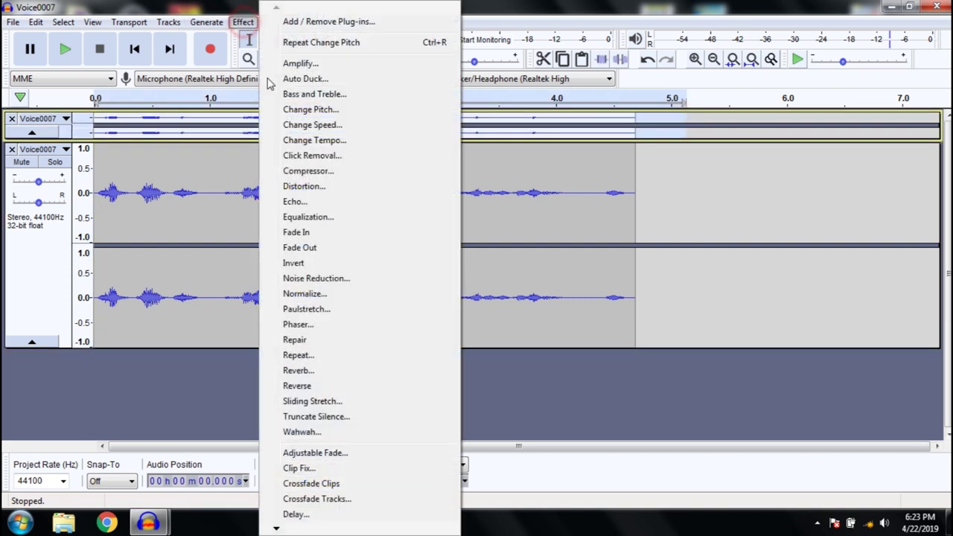
left_click(300, 325)
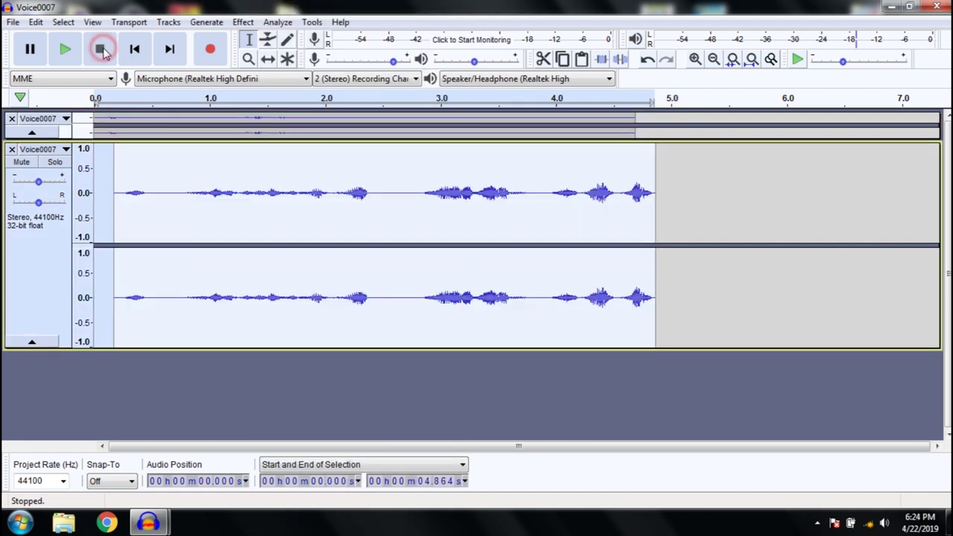
Return to the start of the project and play back both tracks
left_click(135, 49)
left_click(66, 49)
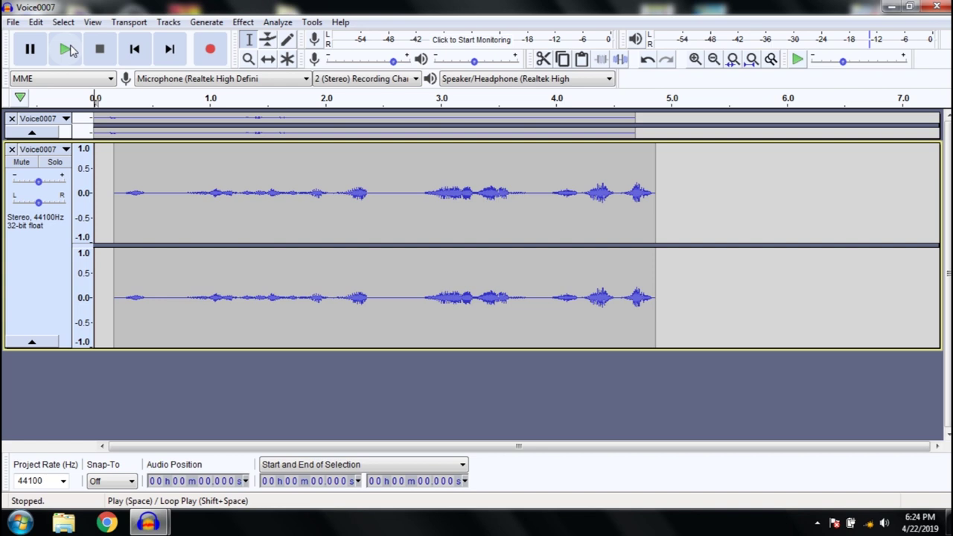
left_click(73, 48)
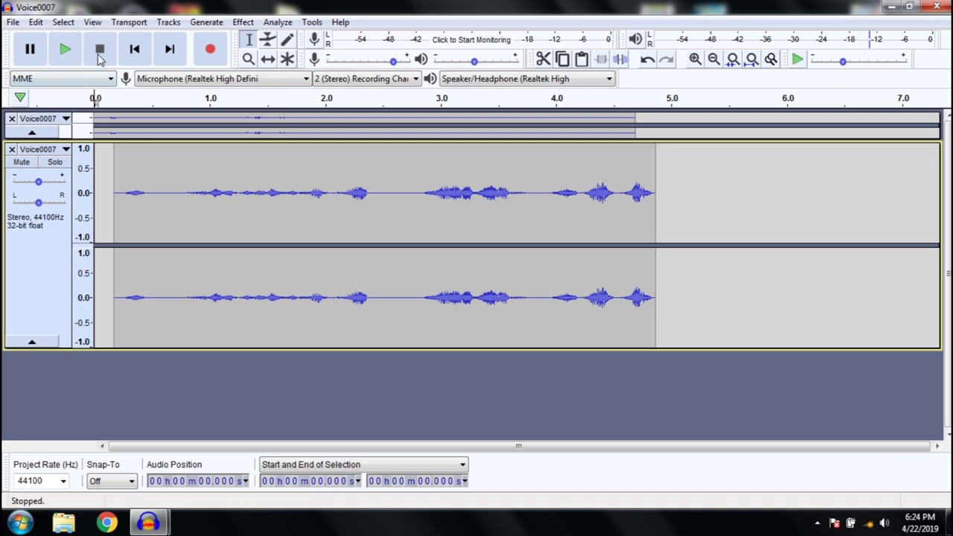
Select the whole lower track, apply the Phaser effect with its current settings and reverse the audio
left_click_drag(734, 284, 9, 287)
left_click(239, 23)
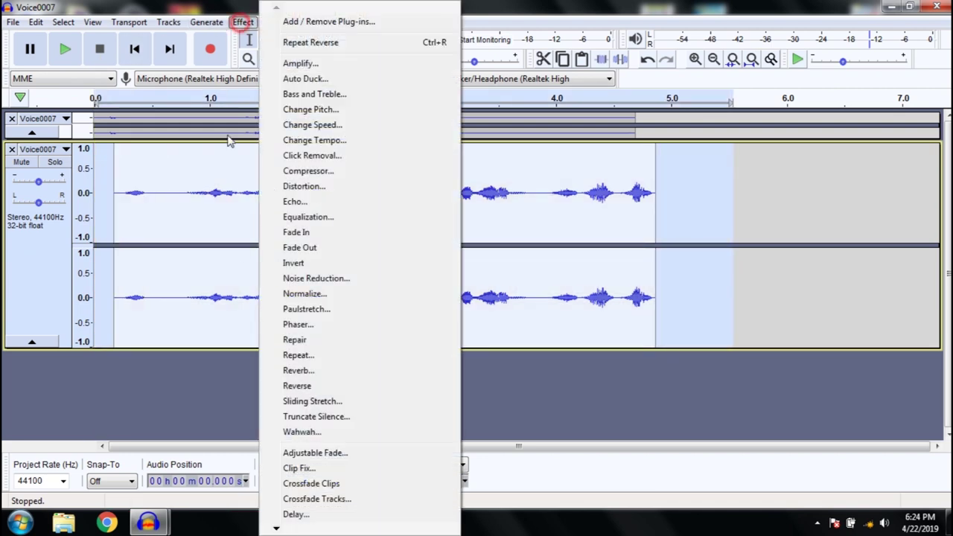
left_click(302, 324)
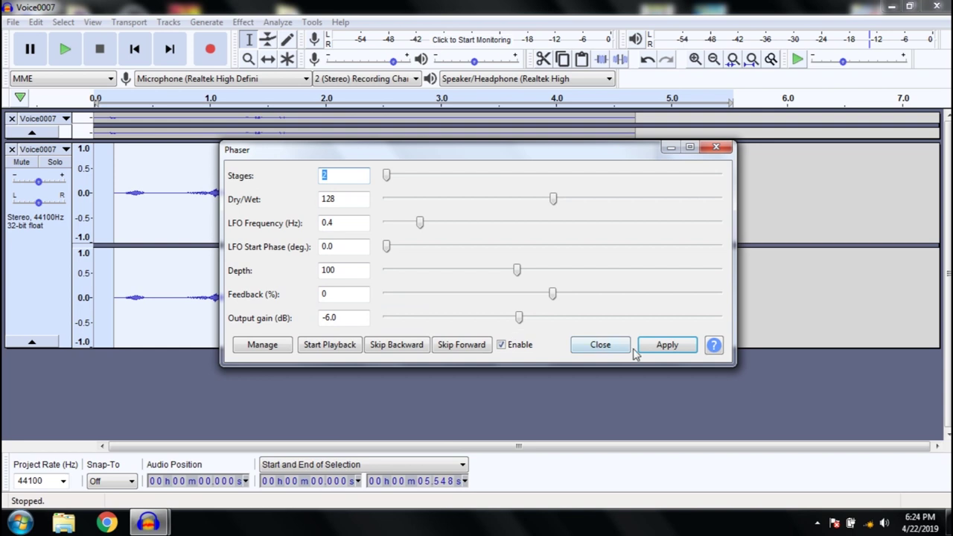
left_click(668, 344)
left_click(716, 147)
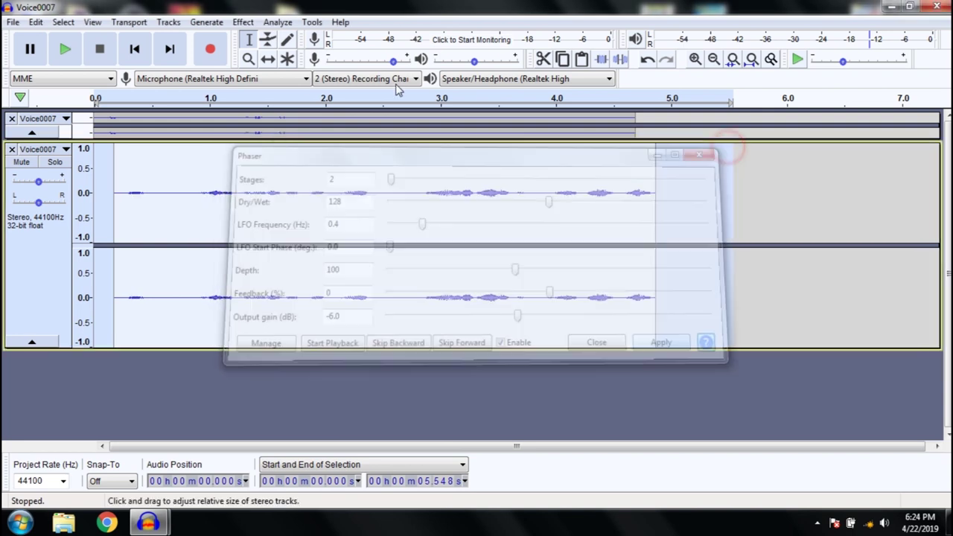
left_click(243, 23)
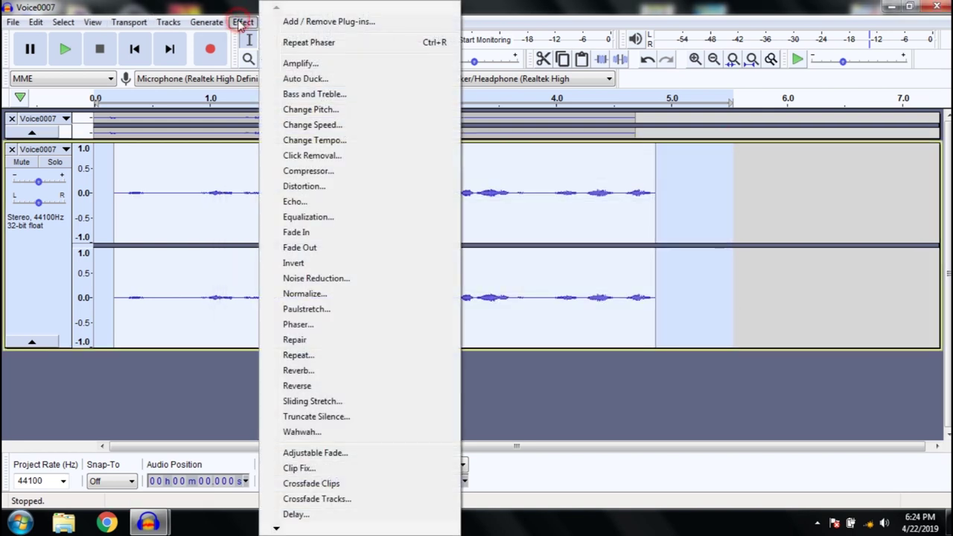
left_click(310, 387)
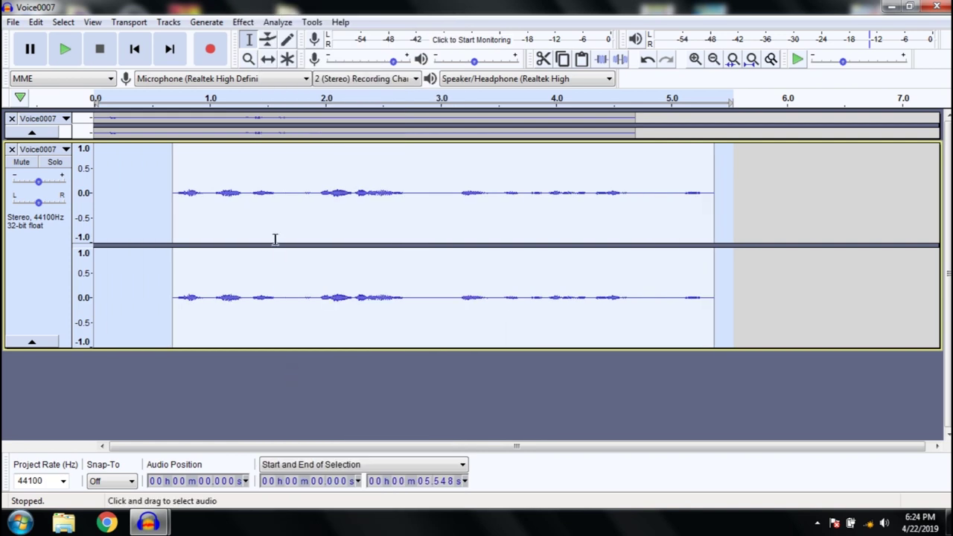
Try to delete the empty gap before the clip on the lower track
left_click(150, 238)
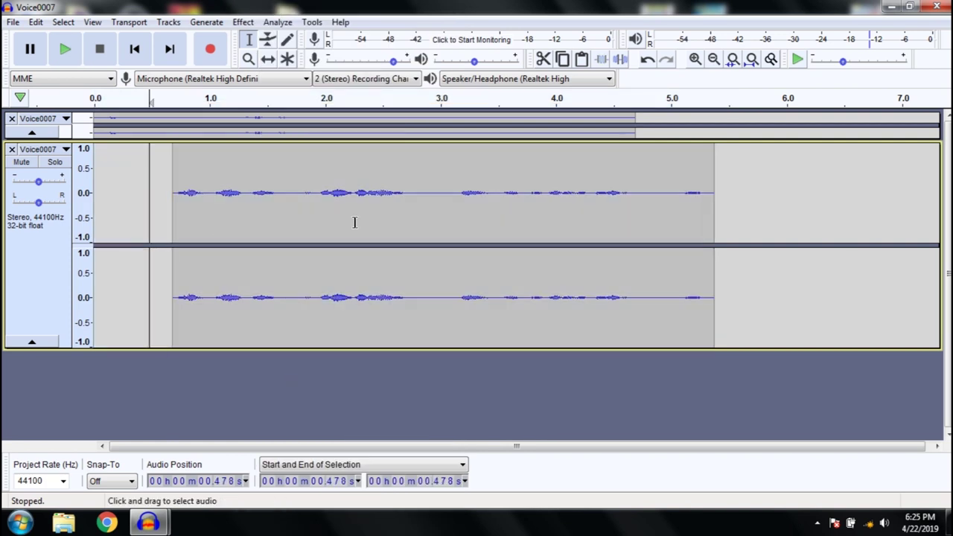
left_click_drag(804, 268, 869, 263)
left_click(126, 196)
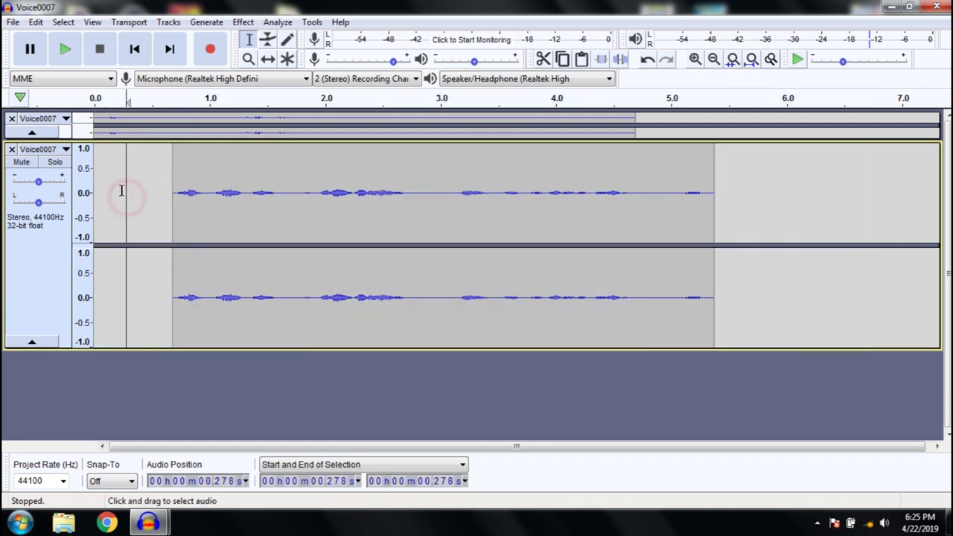
left_click(166, 236)
key("Delete")
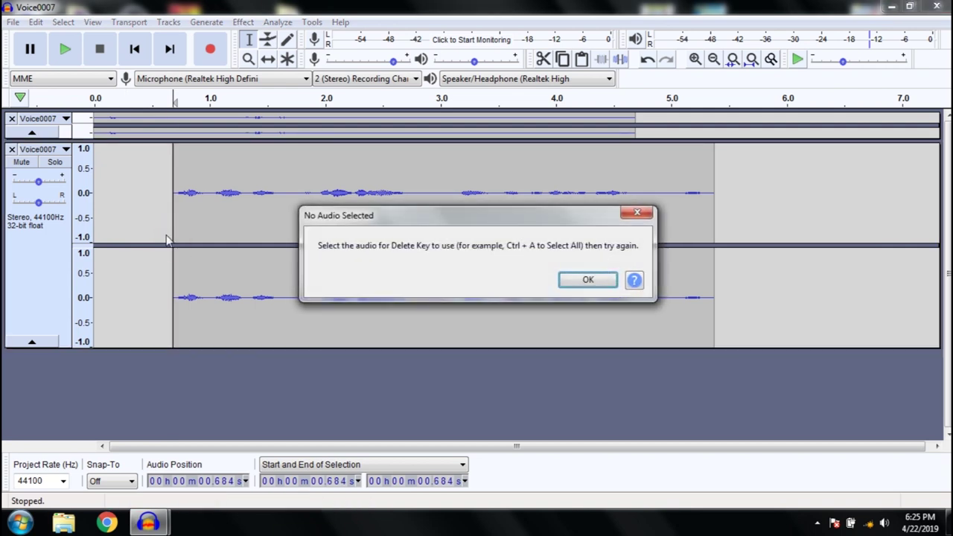
left_click(637, 214)
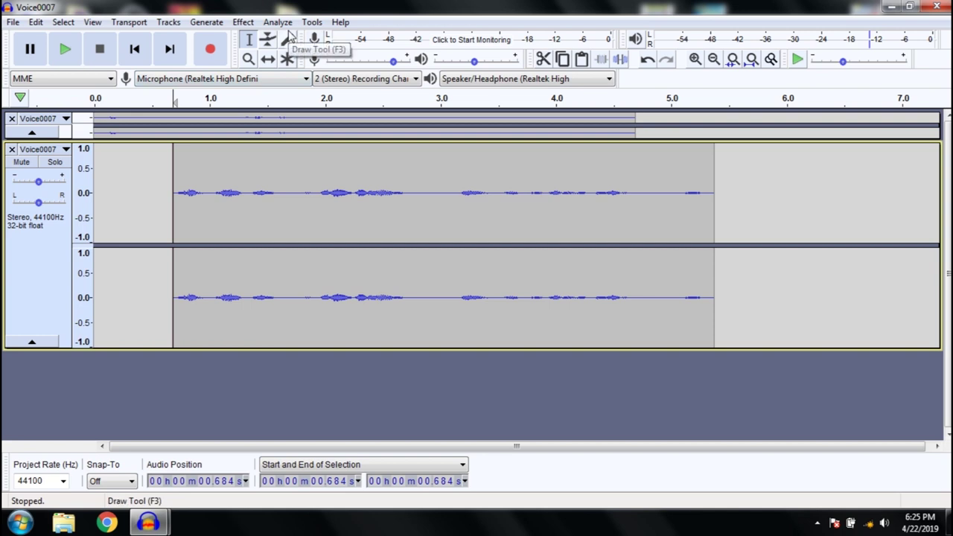
Shift the lower track's clip to the start of the timeline with the Time Shift tool, and play back from the beginning
left_click(269, 58)
left_click_drag(334, 234, 273, 409)
left_click_drag(315, 258, 284, 255)
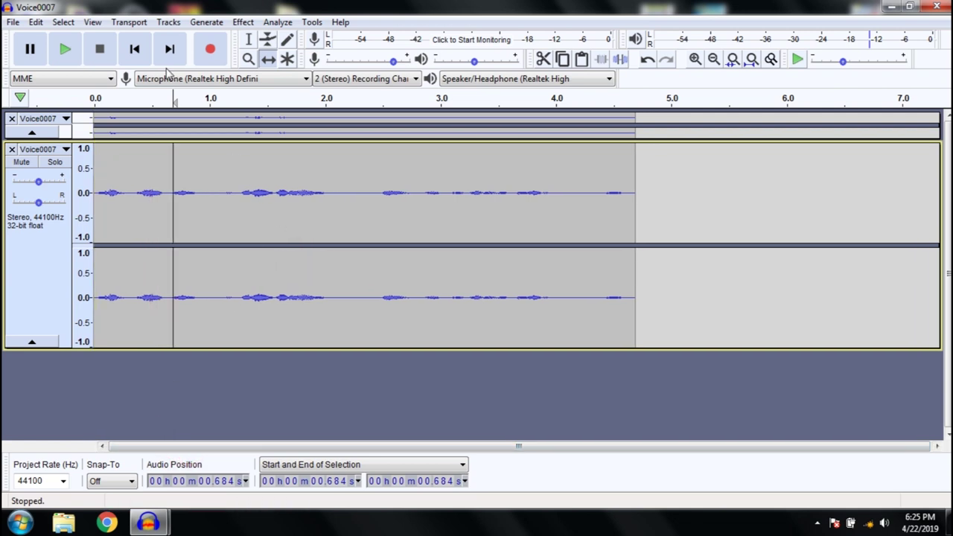
left_click(134, 50)
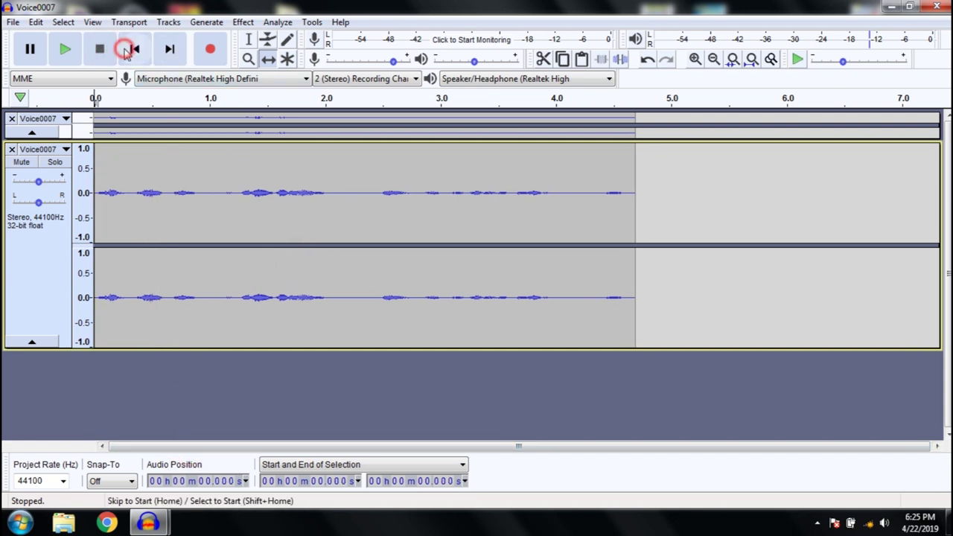
left_click(67, 49)
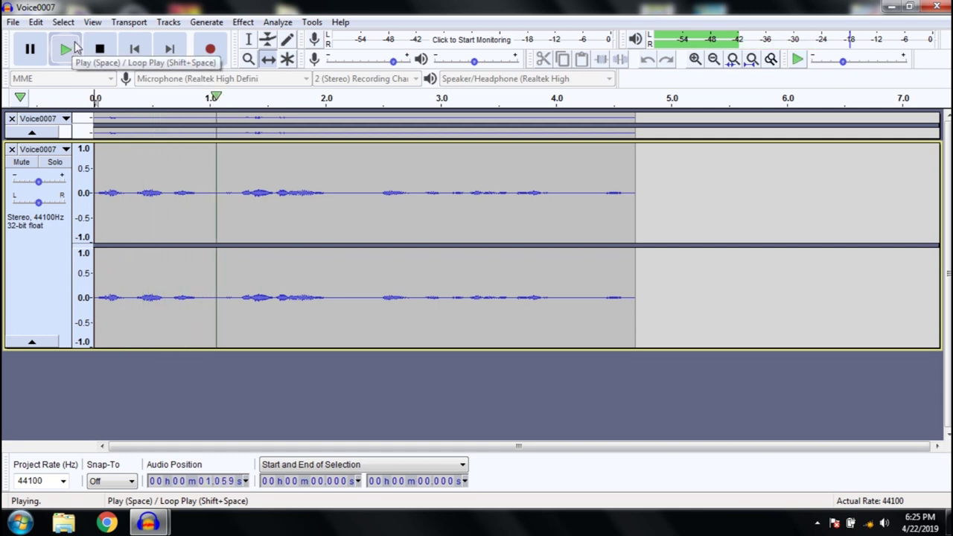